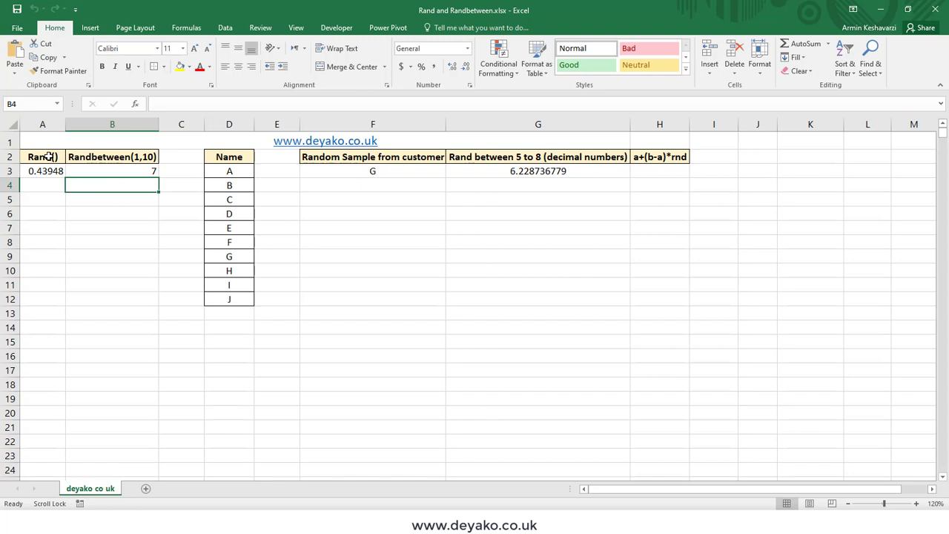
- Examine the Rand() header and the RAND formula with its empty parentheses in A3
left_click(48, 157)
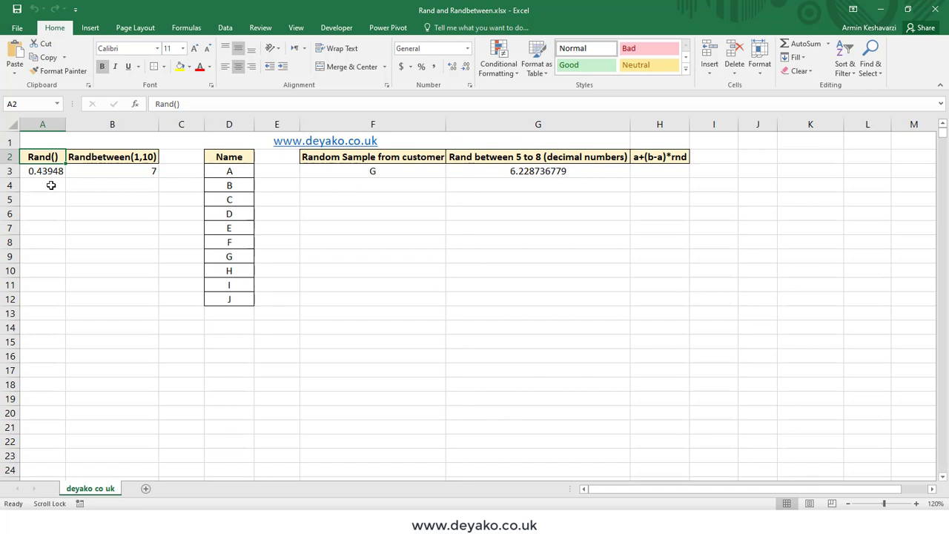
left_click(51, 172)
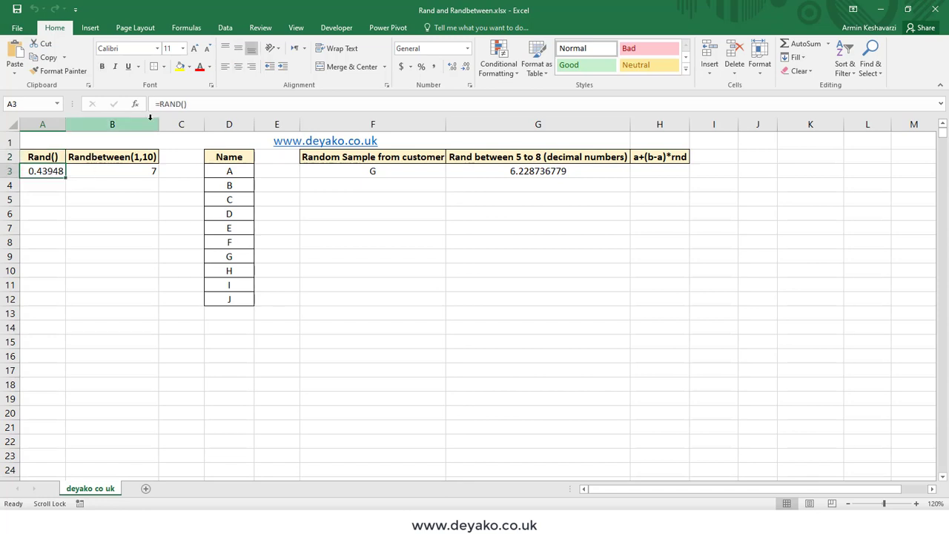
left_click_drag(157, 104, 183, 104)
left_click(184, 104)
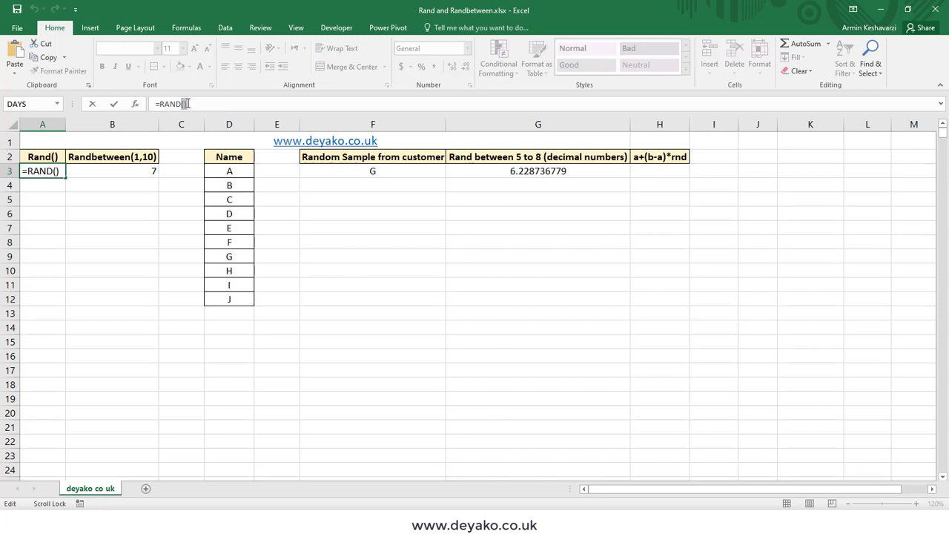
key("Return")
- Fill the RAND formula from A3 down column A to row 35
left_click(52, 173)
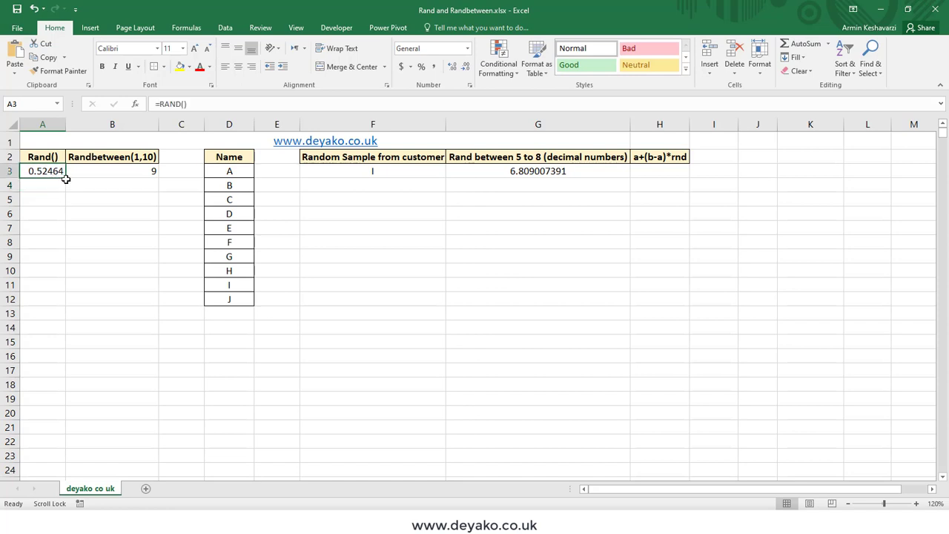
left_click_drag(65, 178, 47, 504)
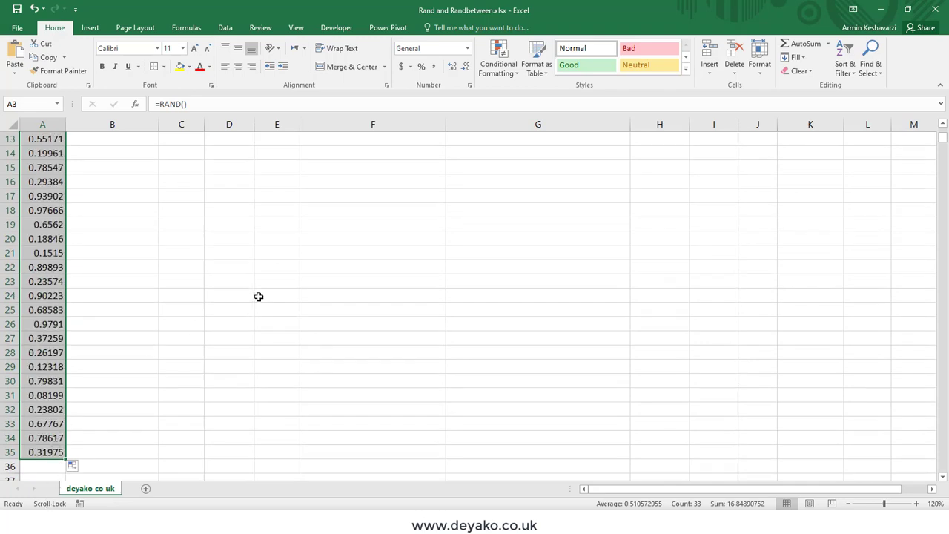
scroll(259, 297, "up", 4)
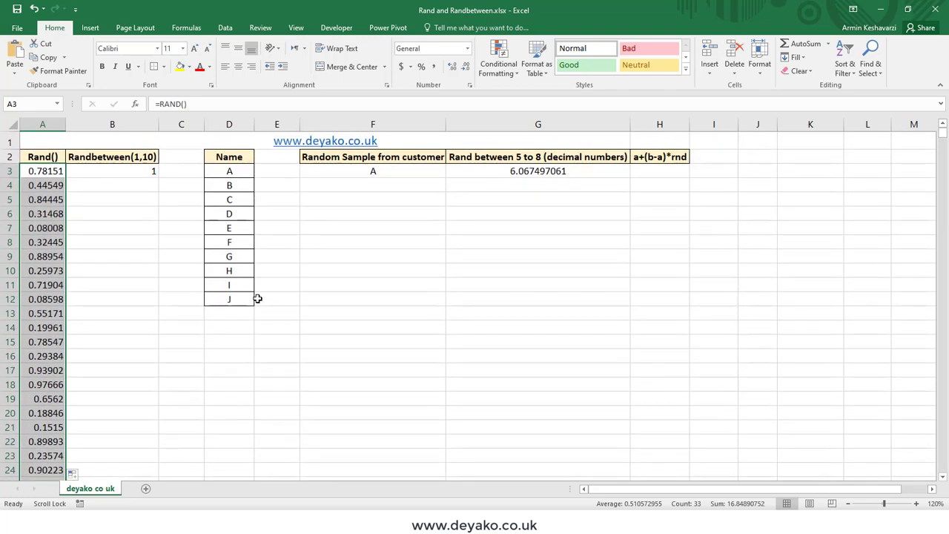
- Recalculate the random values on the sheet and review the RANDBETWEEN formula in B3
double_click(101, 171)
key("Return")
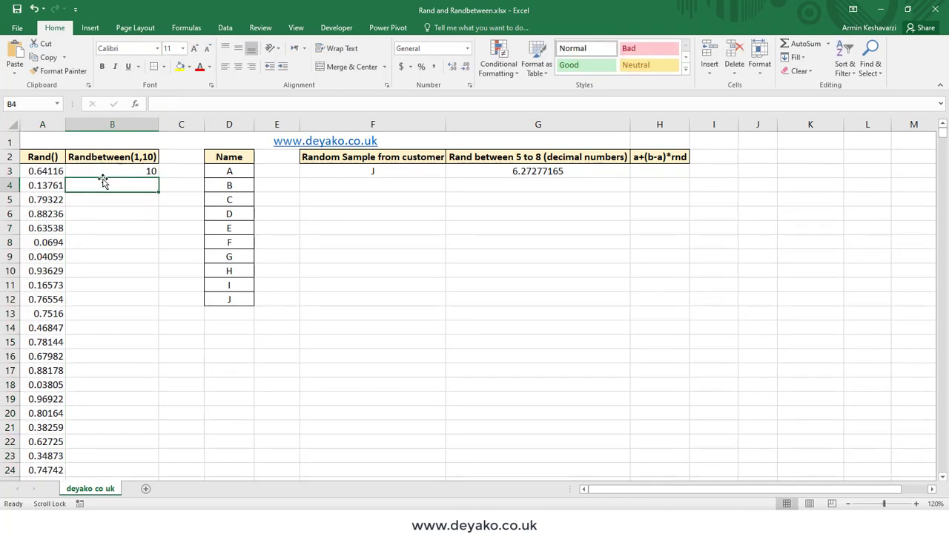
key("F9")
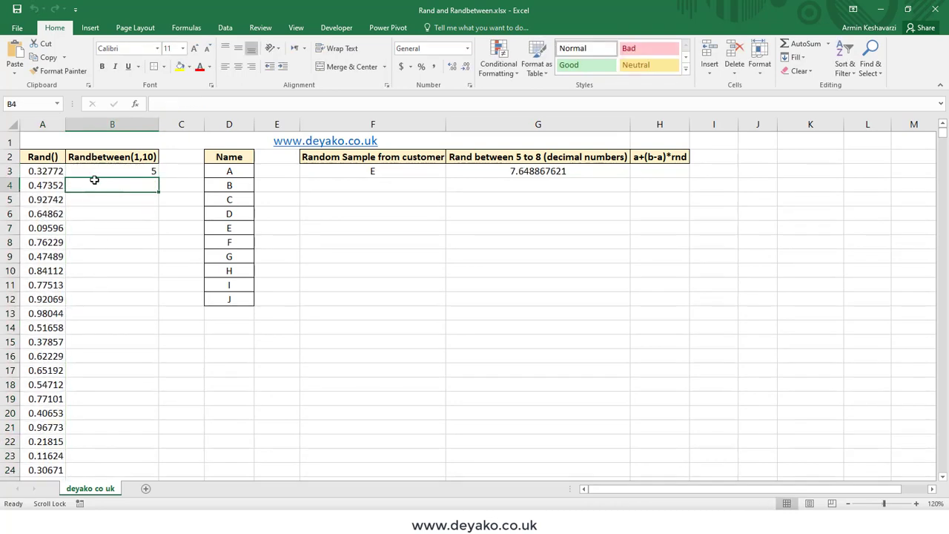
double_click(98, 172)
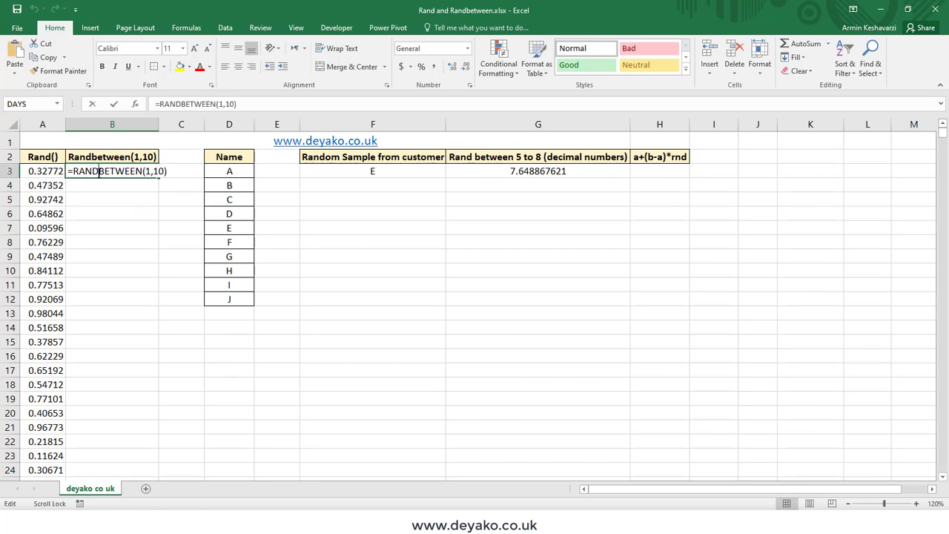
key("Return")
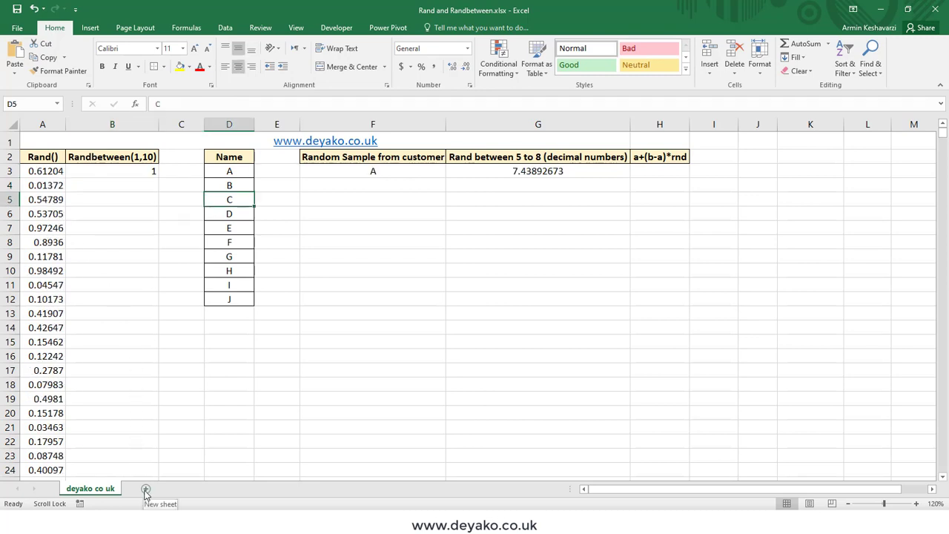
- Add a blank worksheet, compare it with the deyako co uk sheet, and delete the new worksheet
left_click(146, 491)
left_click(97, 491)
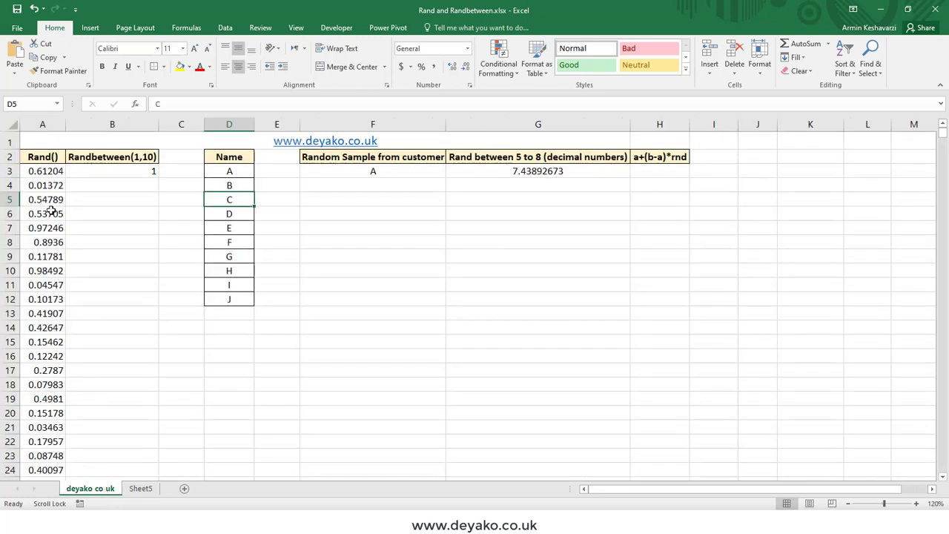
left_click(157, 489)
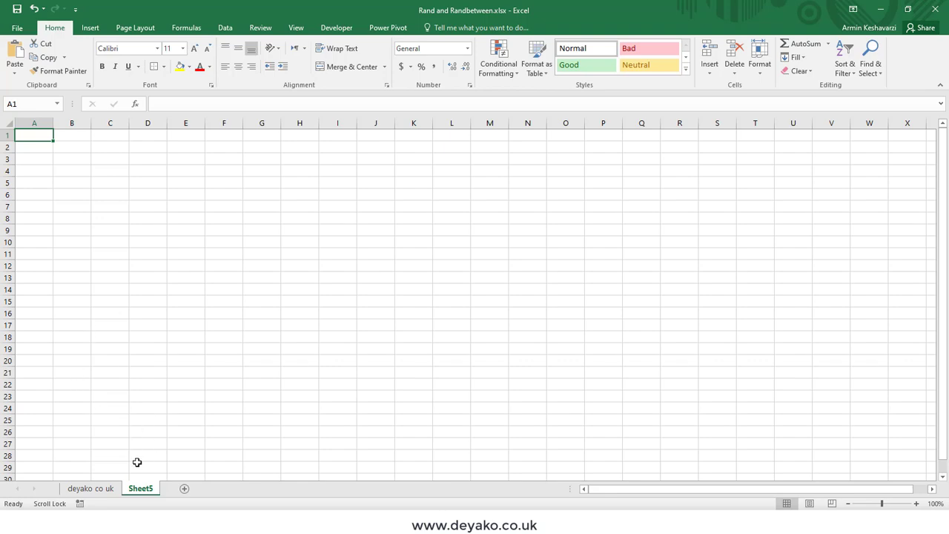
right_click(145, 489)
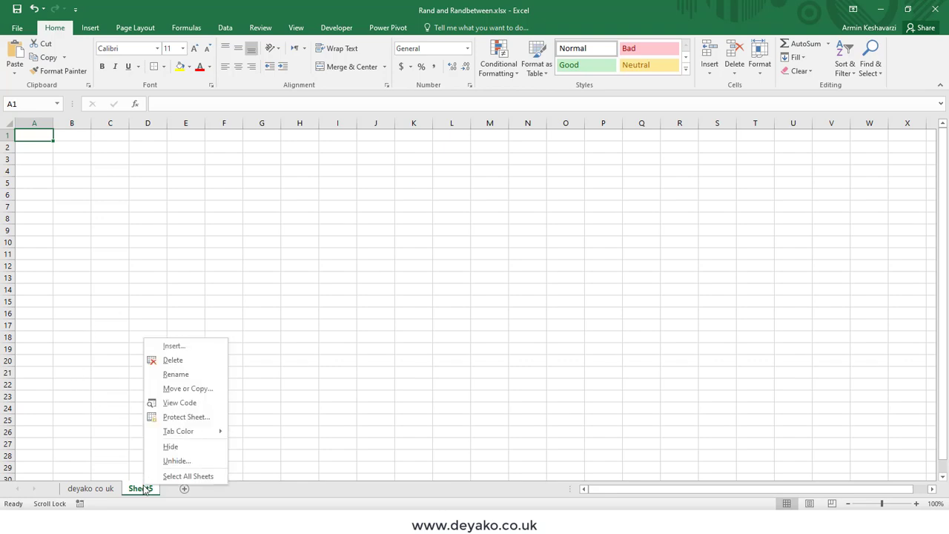
left_click(185, 361)
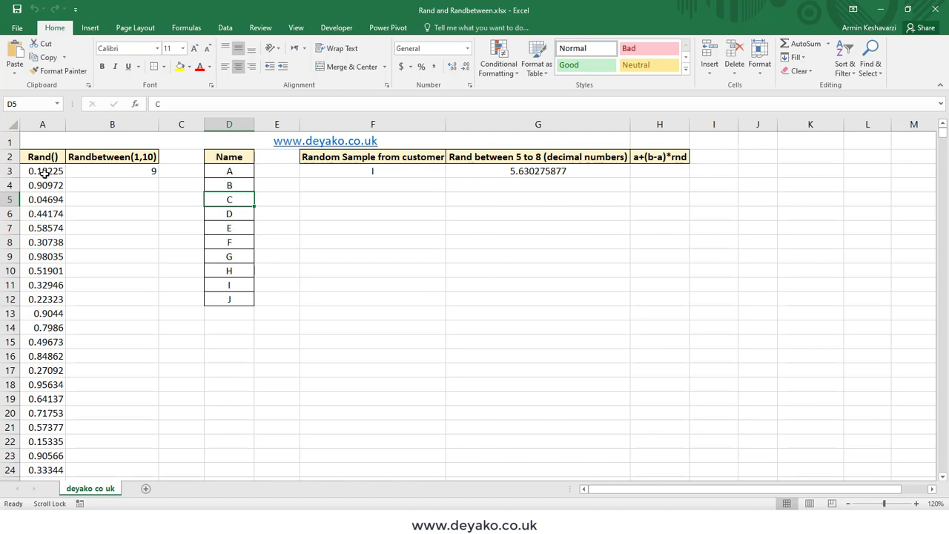
- Clear the copied RAND formulas below A3 in column A
left_click_drag(44, 186, 63, 468)
key("Delete")
scroll(149, 315, "up", 5)
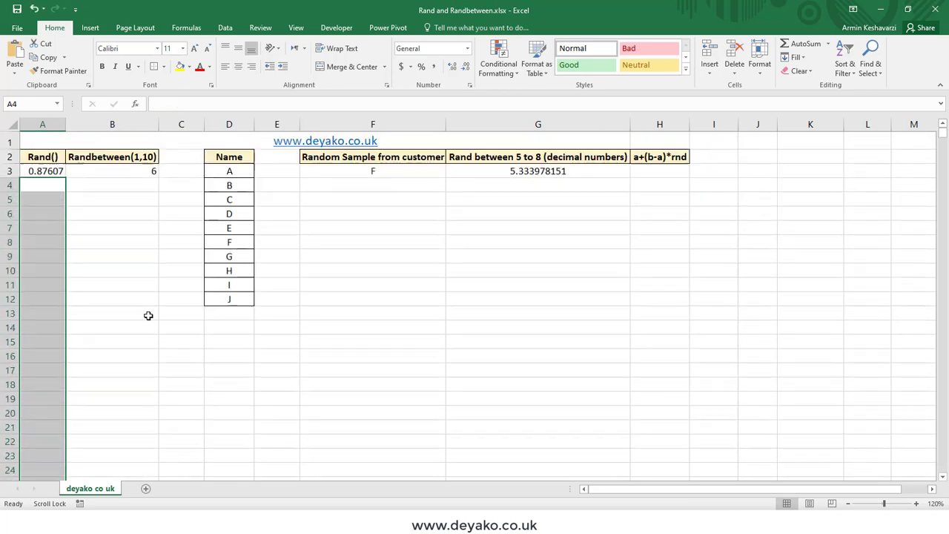
- Examine the RANDBETWEEN header in B2 and the lower and upper limit arguments of the formula in B3
left_click(57, 170)
left_click(103, 173)
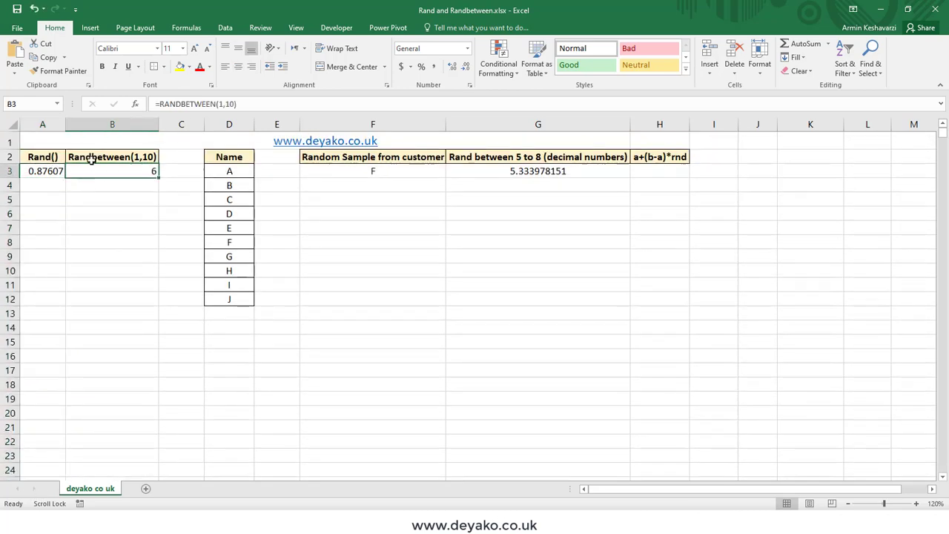
left_click(143, 158)
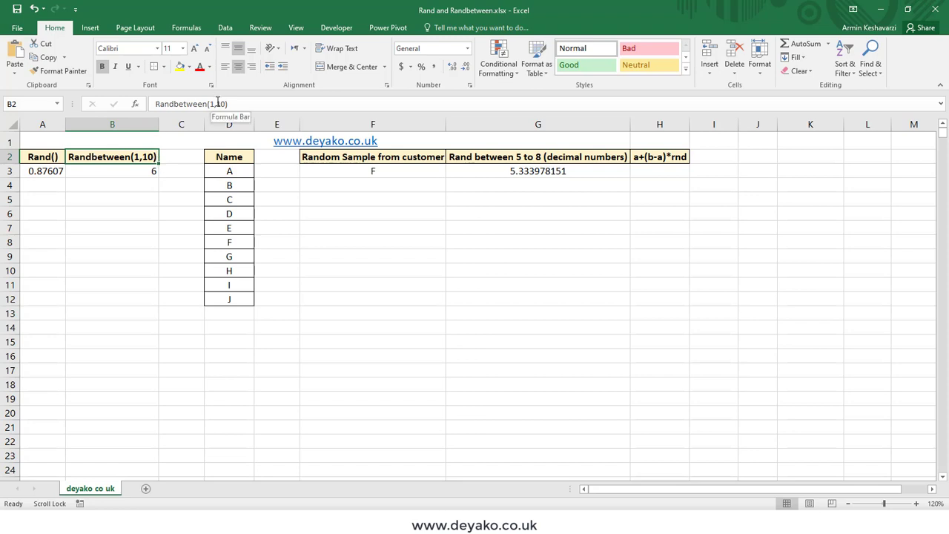
left_click_drag(210, 104, 227, 104)
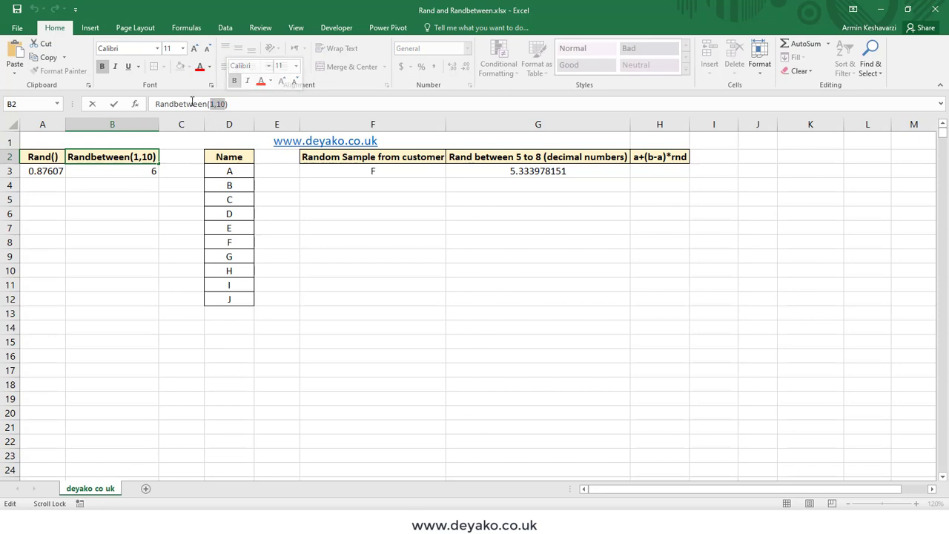
key("Escape")
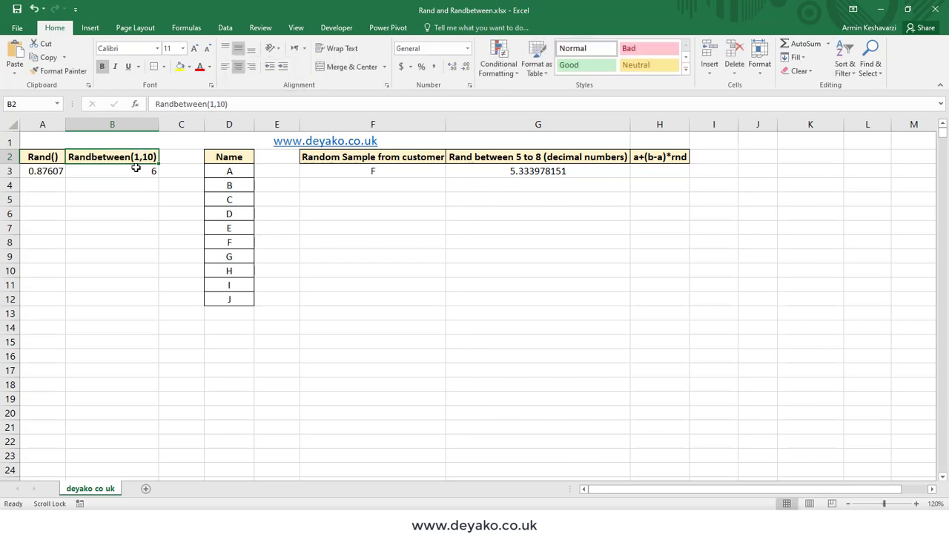
left_click(136, 169)
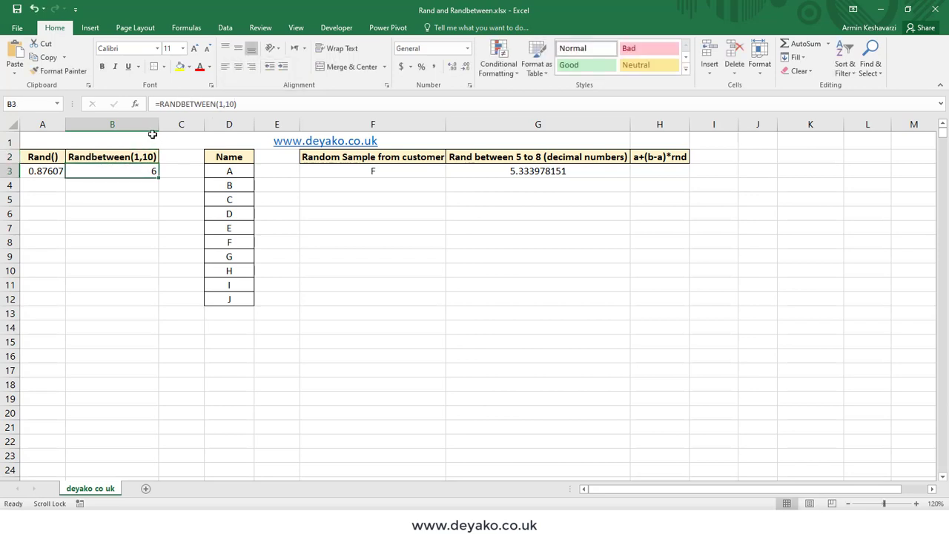
left_click(222, 103)
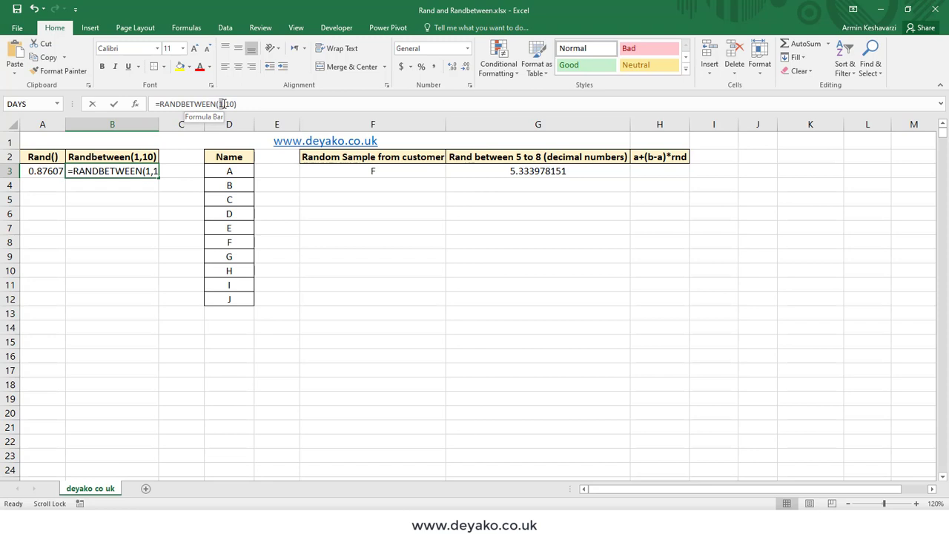
left_click(222, 104)
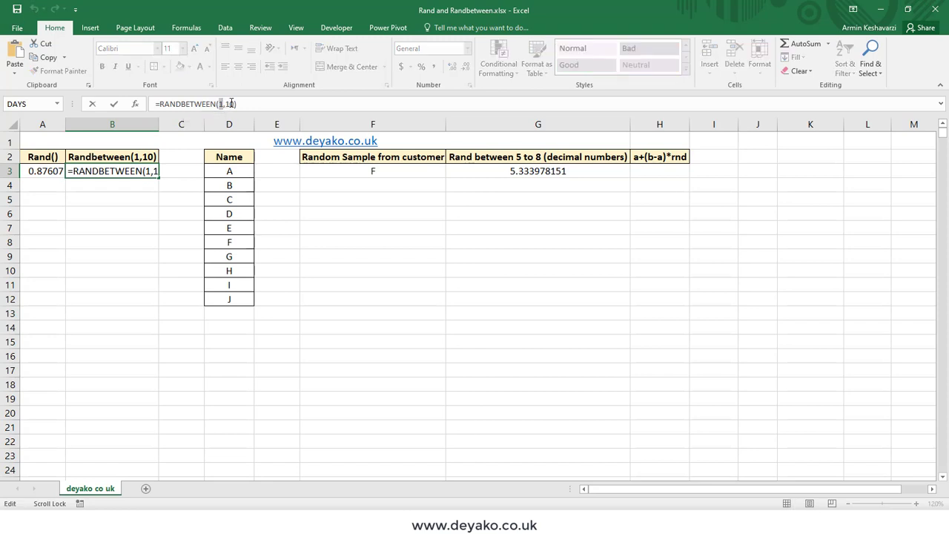
left_click_drag(225, 104, 234, 101)
key("Return")
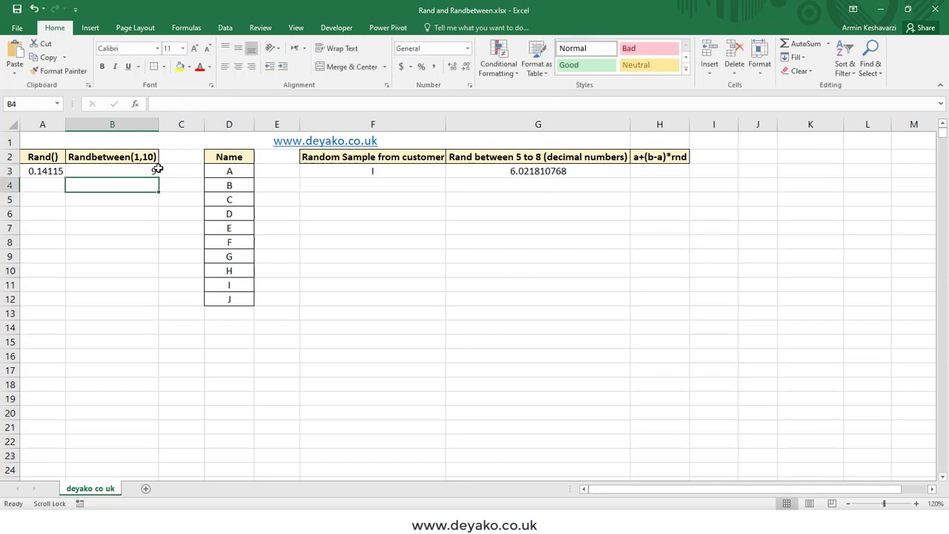
- Try a RANDBETWEEN formula in B4 with bottom -10 and top -1, and clear the cell again
type("=ran")
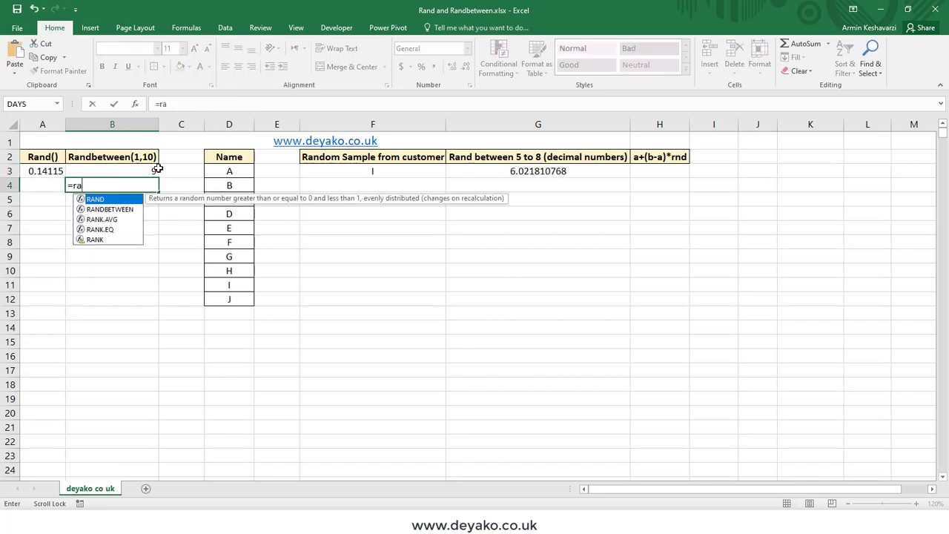
double_click(132, 209)
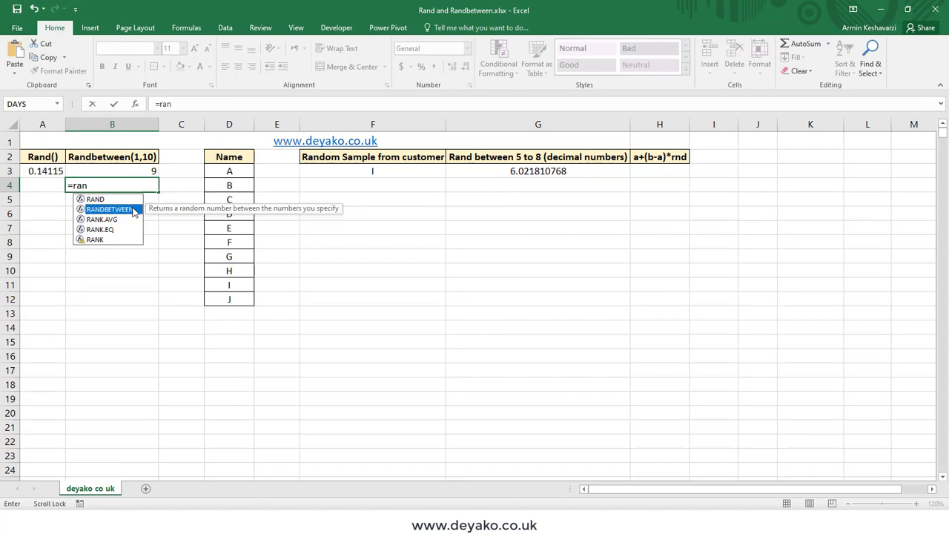
left_click(134, 105)
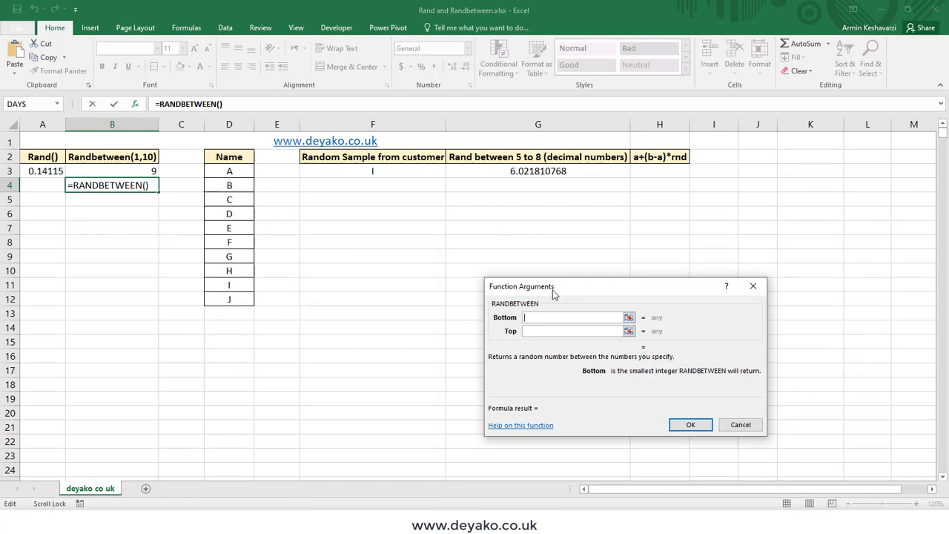
type("-10")
left_click(541, 331)
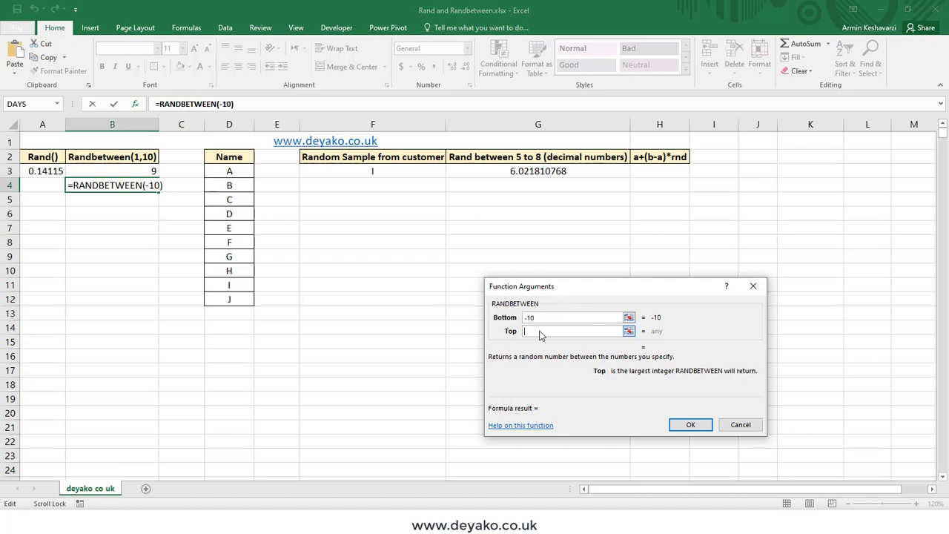
type("-1")
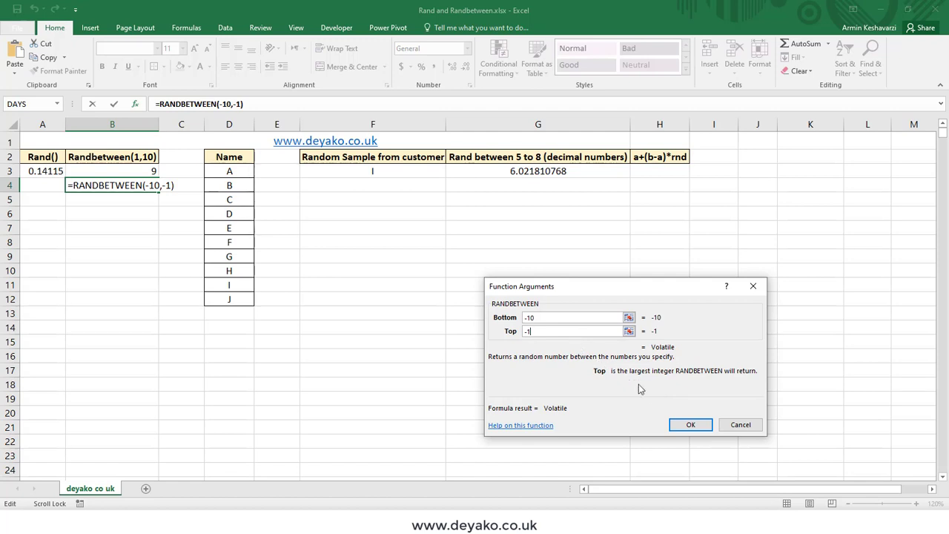
left_click(690, 424)
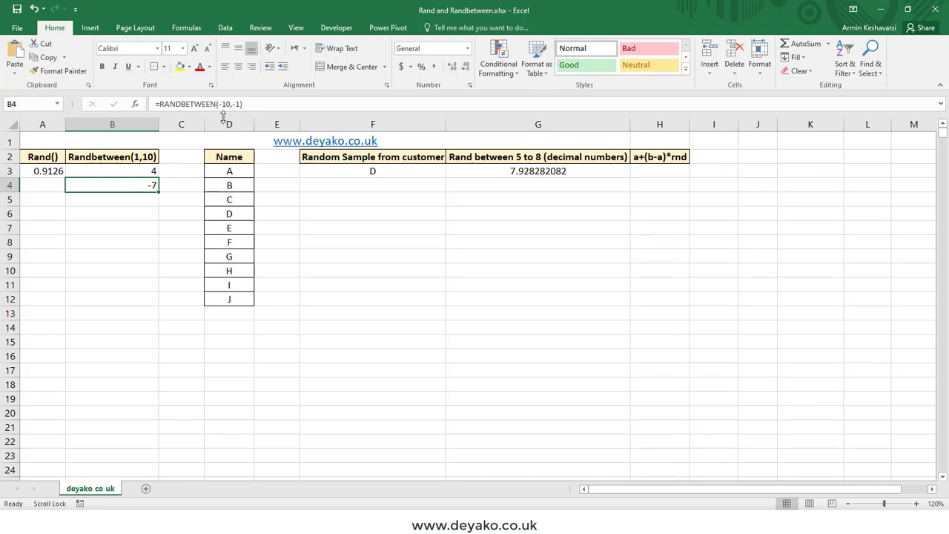
key("Delete")
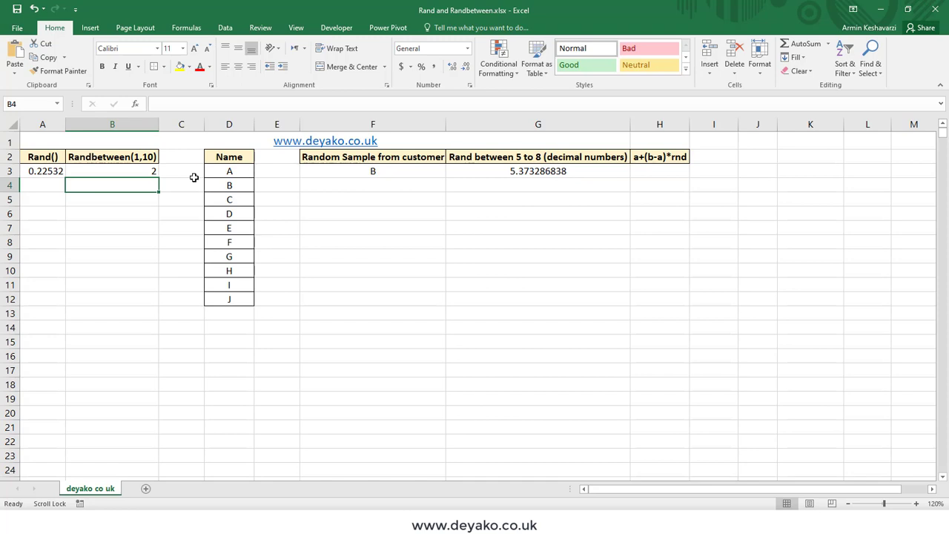
- Examine how the names in D3:D12 and the random number in B3 relate to the random customer sample formula in F3
left_click_drag(229, 172, 228, 300)
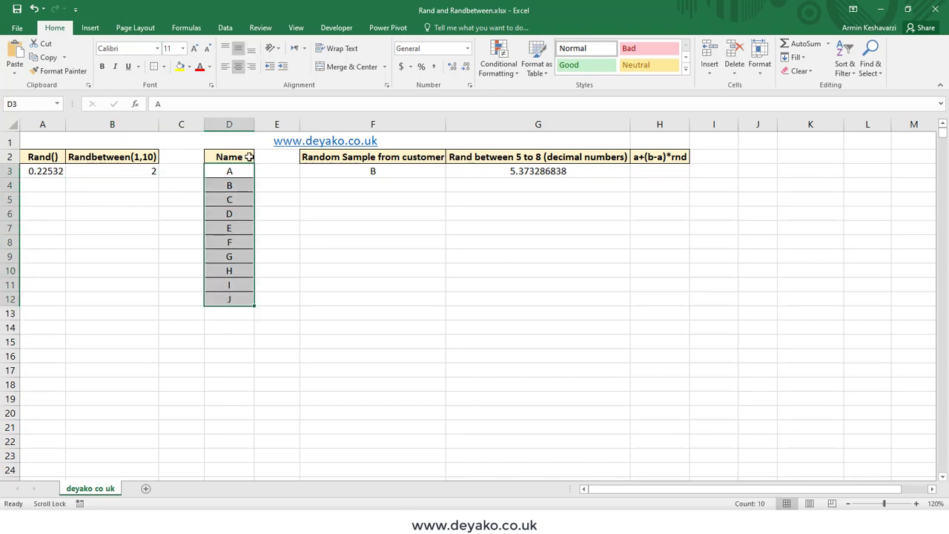
left_click(331, 167)
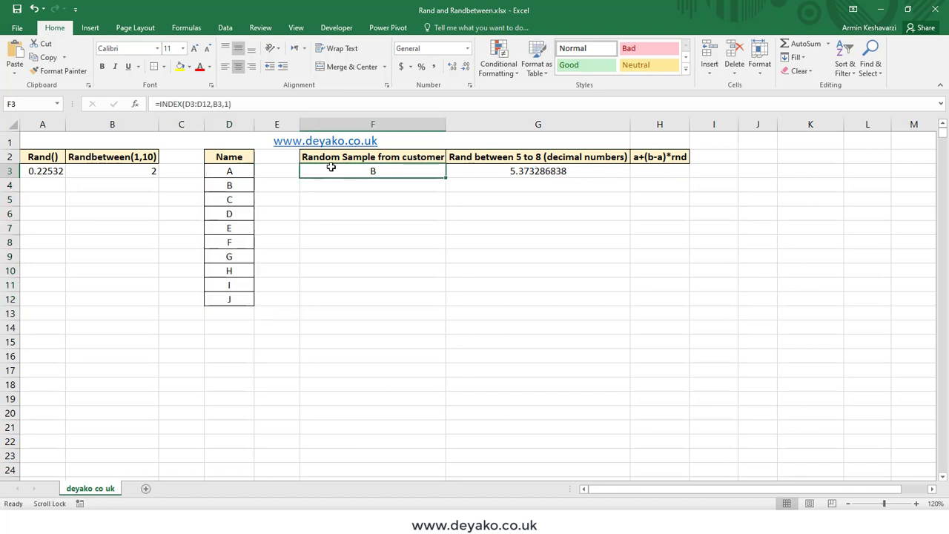
left_click_drag(247, 175, 244, 311)
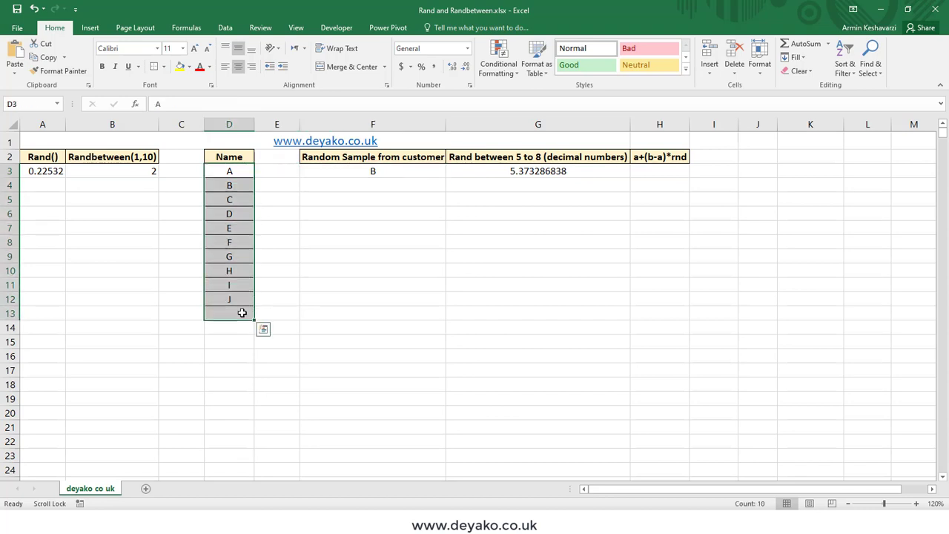
left_click(367, 174)
left_click(149, 174)
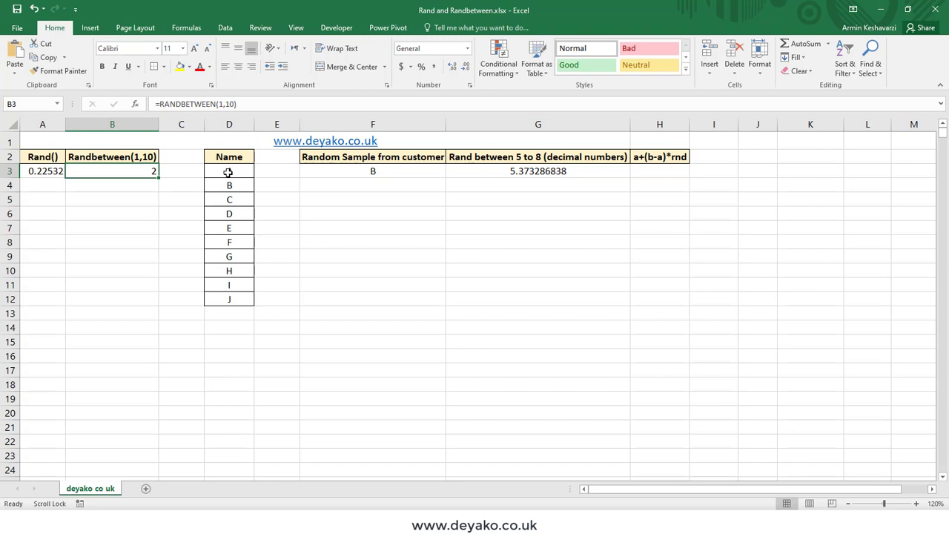
left_click_drag(228, 171, 228, 297)
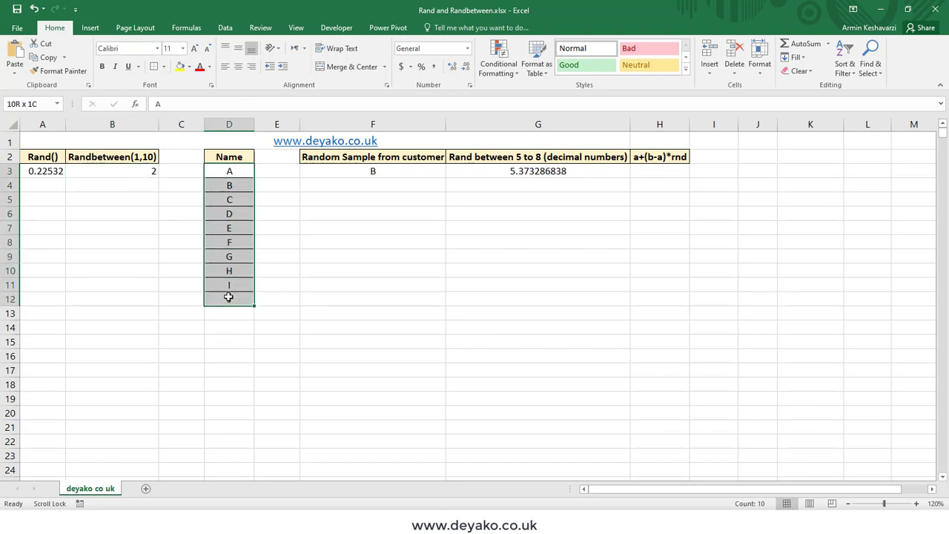
- Examine how the INDEX formula in F3 uses the name range D3:D12, the random row number in B3 and column argument 1
left_click(125, 170)
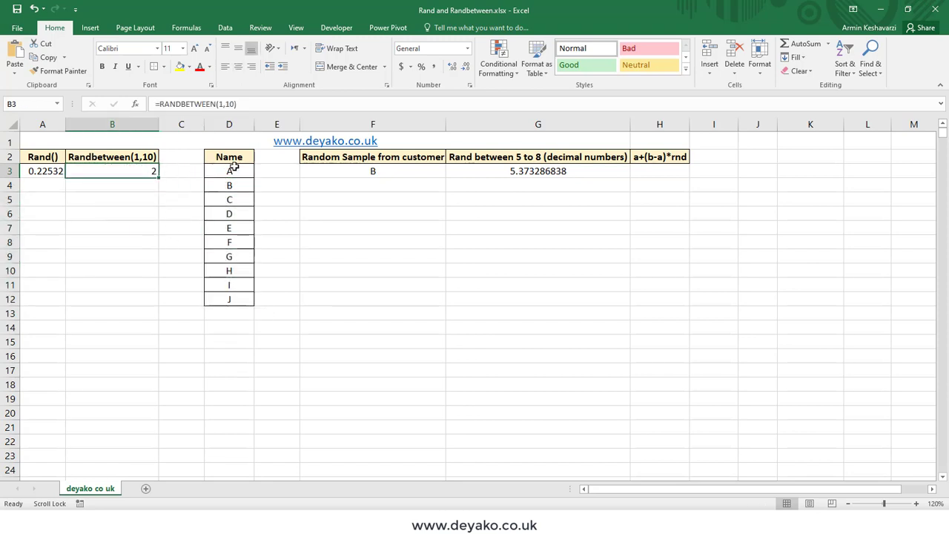
left_click_drag(232, 170, 250, 301)
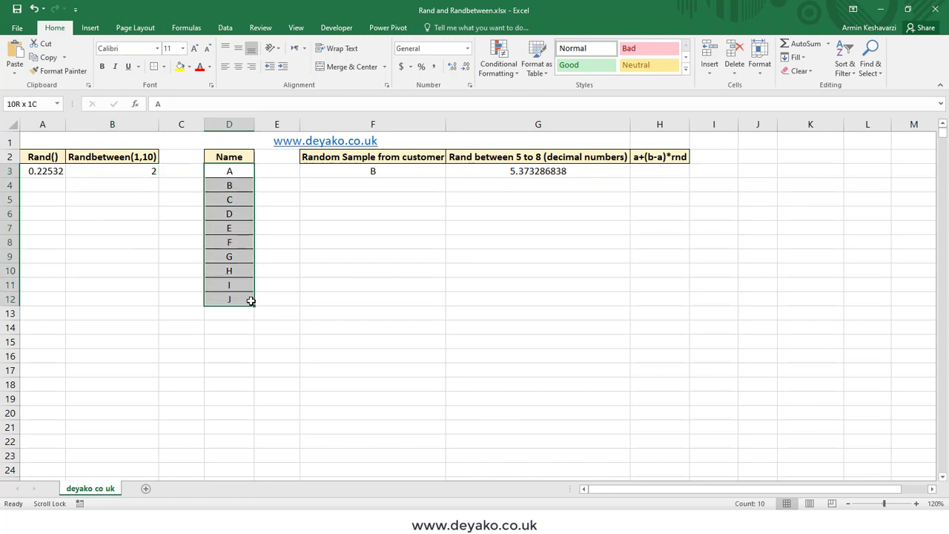
left_click(390, 175)
left_click_drag(160, 103, 209, 104)
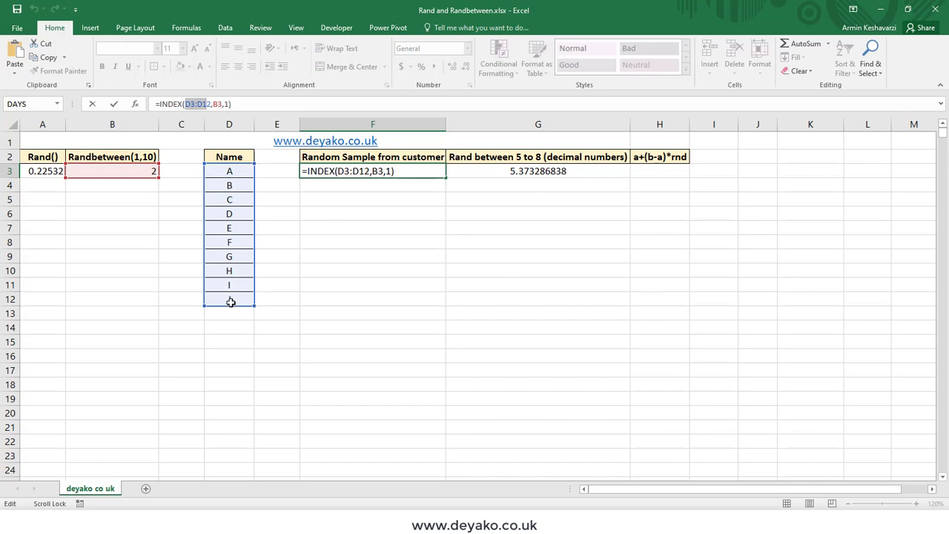
left_click(215, 103)
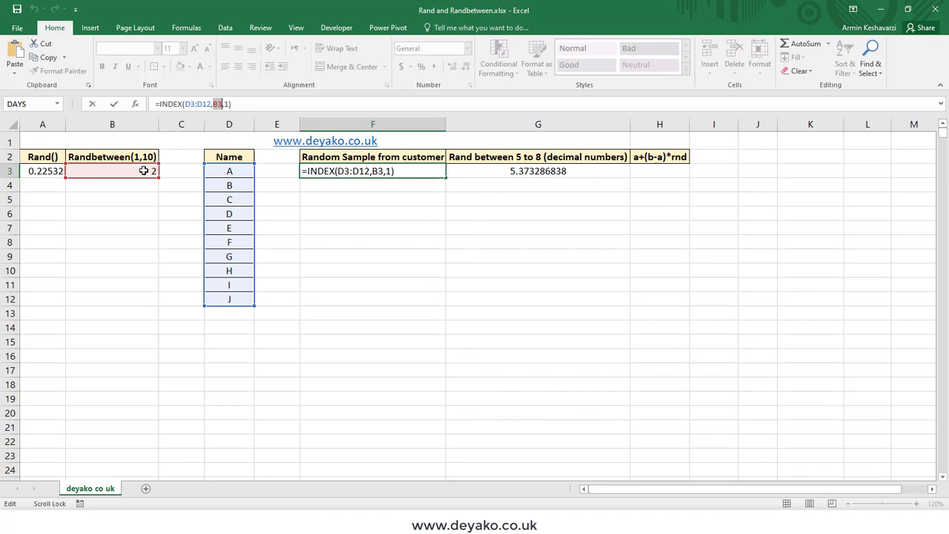
left_click(225, 104)
key("Return")
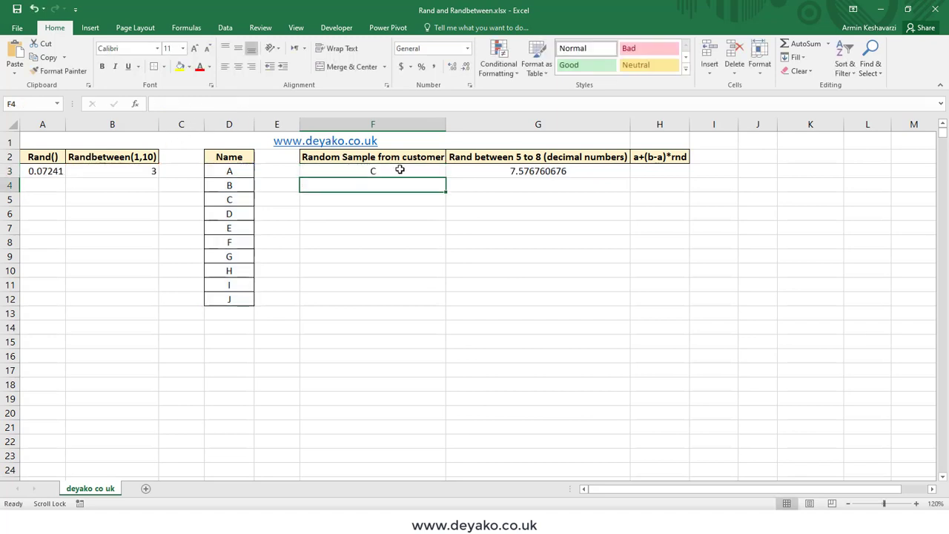
- Replace the B3 row argument of the INDEX formula in F3 with a RANDBETWEEN function whose lower limit is 1
left_click(400, 170)
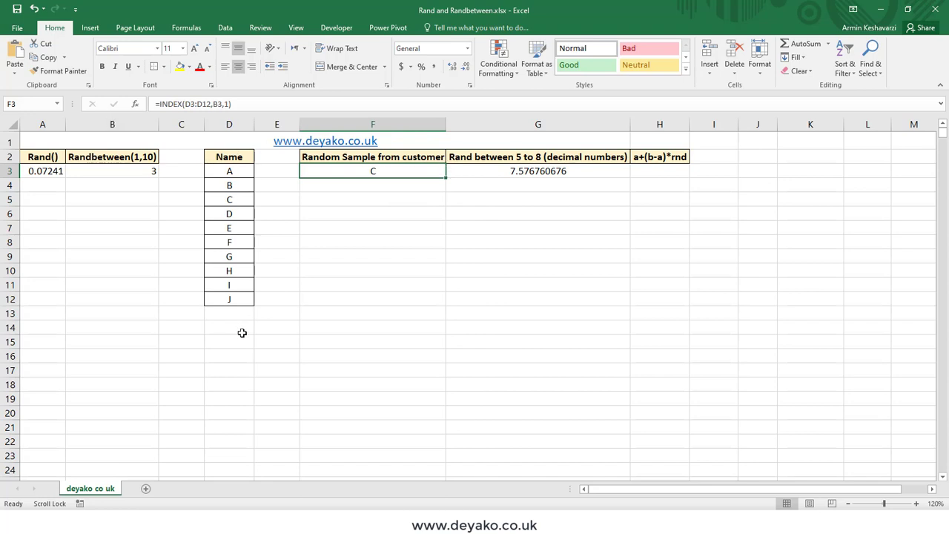
left_click(219, 104)
double_click(220, 104)
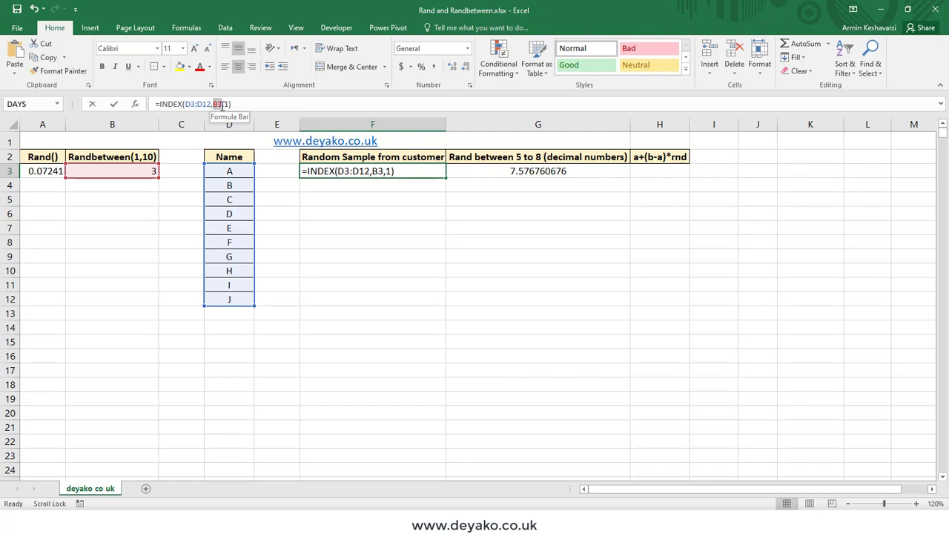
key("BackSpace")
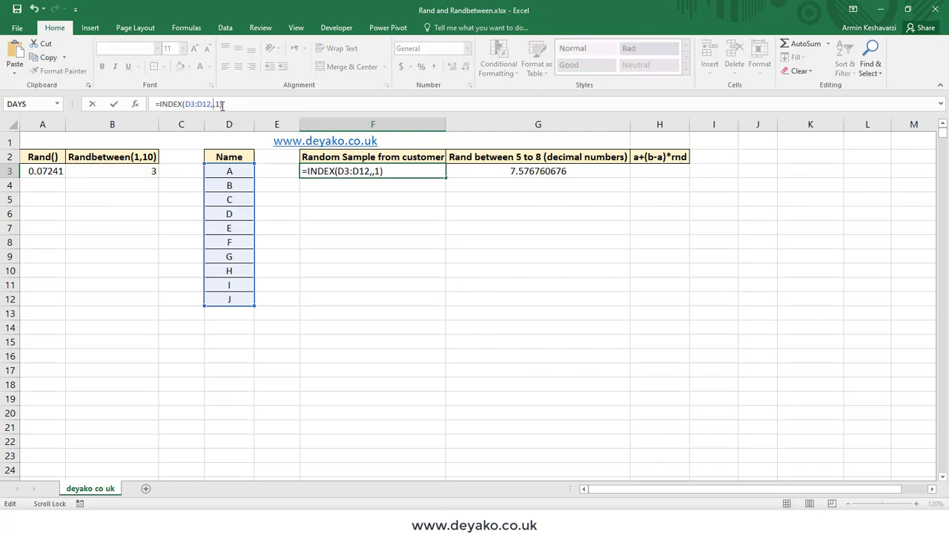
type("rand")
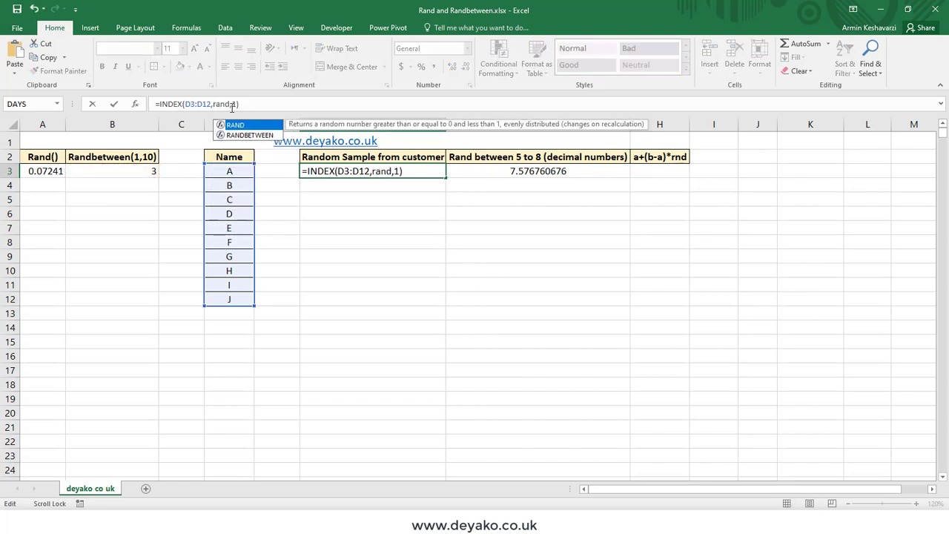
double_click(250, 135)
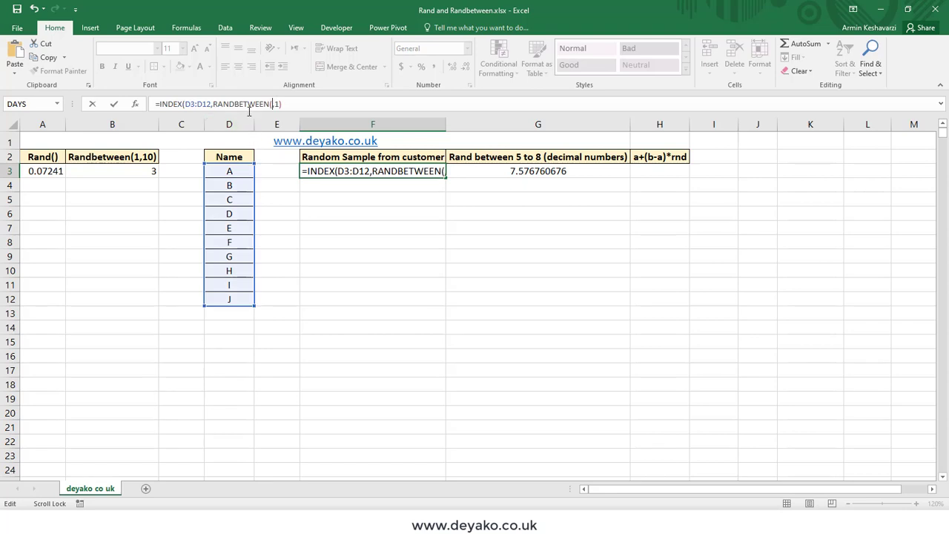
type("1")
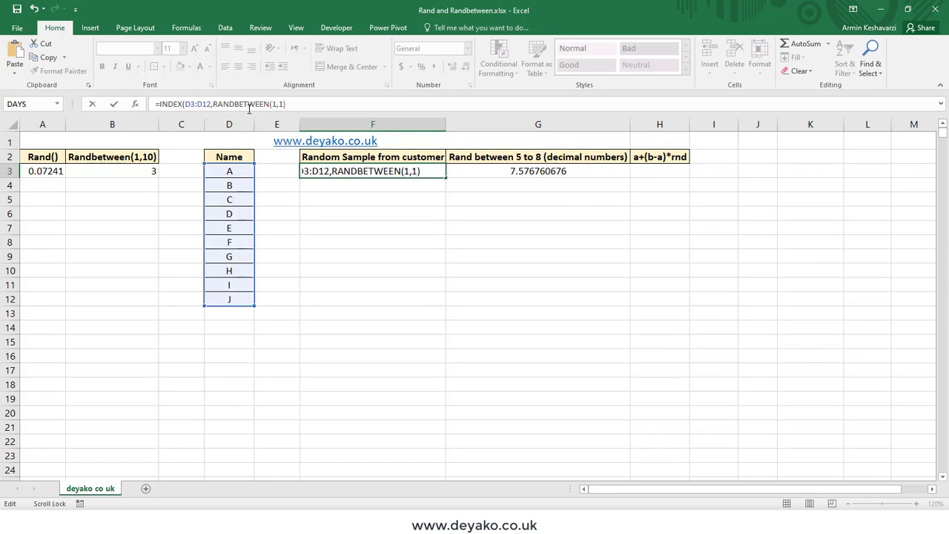
- Set the upper limit of the nested RANDBETWEEN in F3 to COUNTA(D:D)-2 and close the function
type(",counta,")
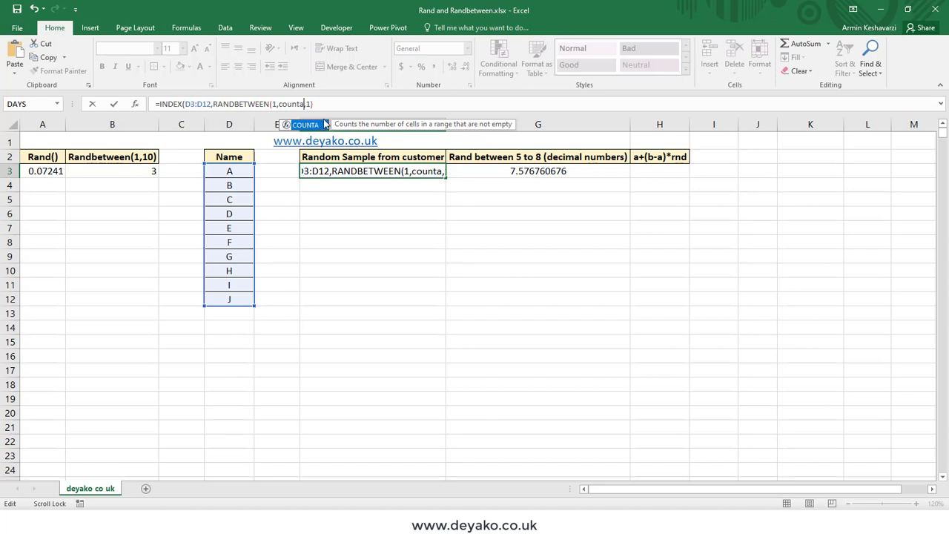
double_click(307, 124)
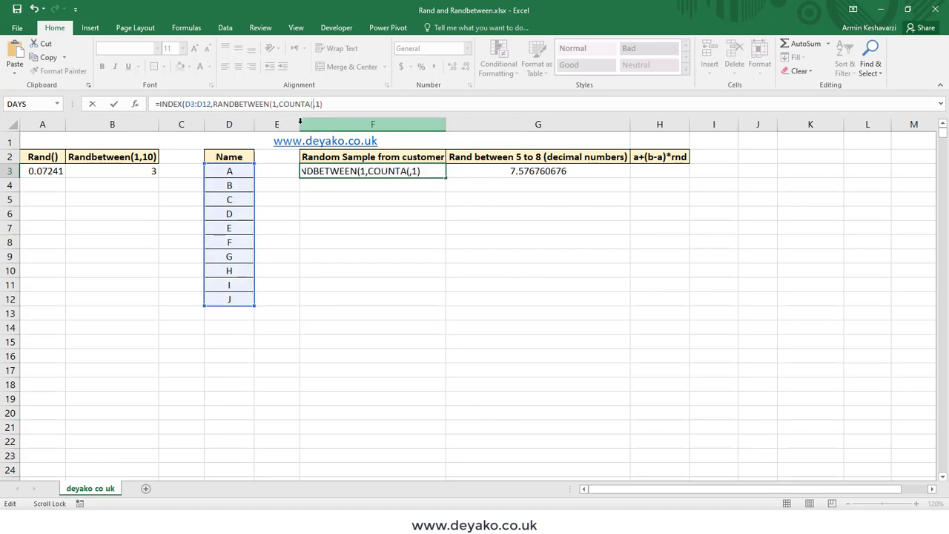
type("D:D)-2")
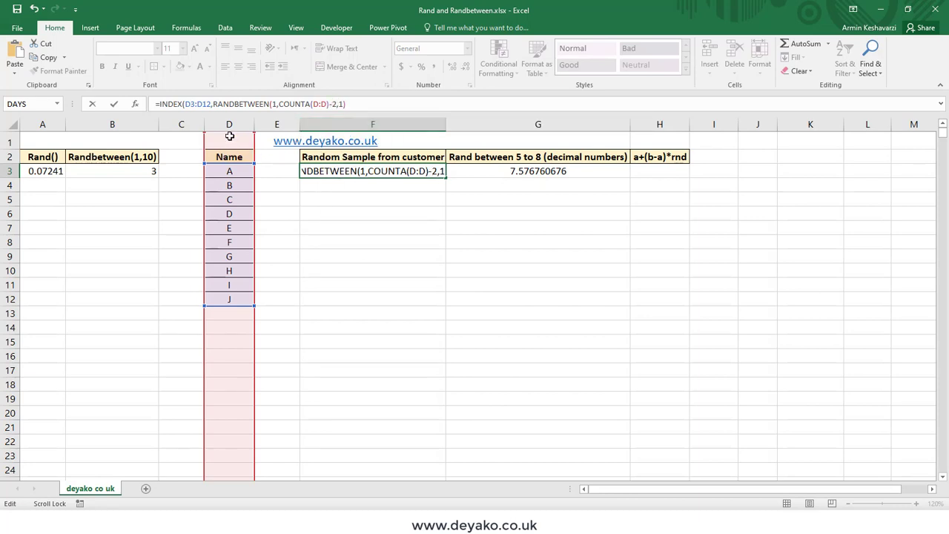
left_click(335, 106)
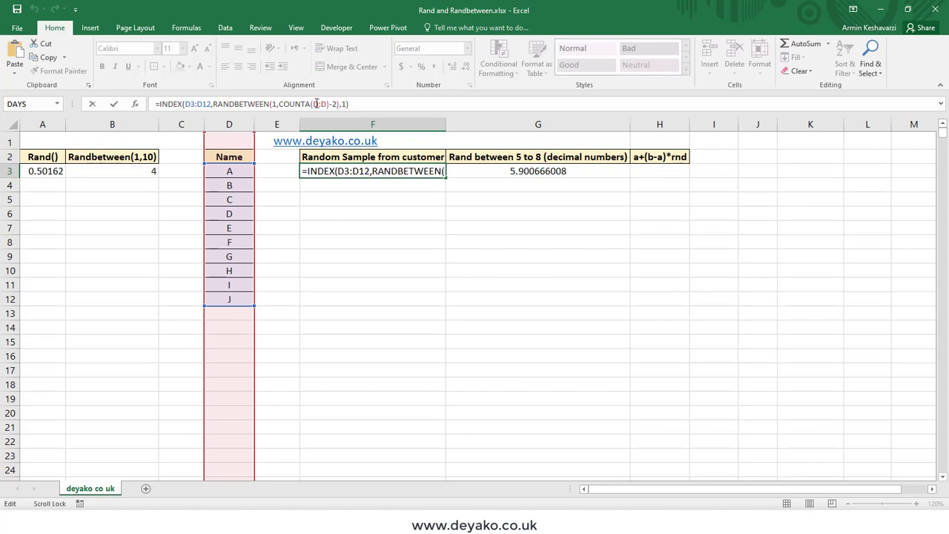
type(")")
- Lock the INDEX range in F3 as $D$3:$D$12 and fill the formula down to F24
double_click(275, 104)
left_click_drag(183, 105, 212, 104)
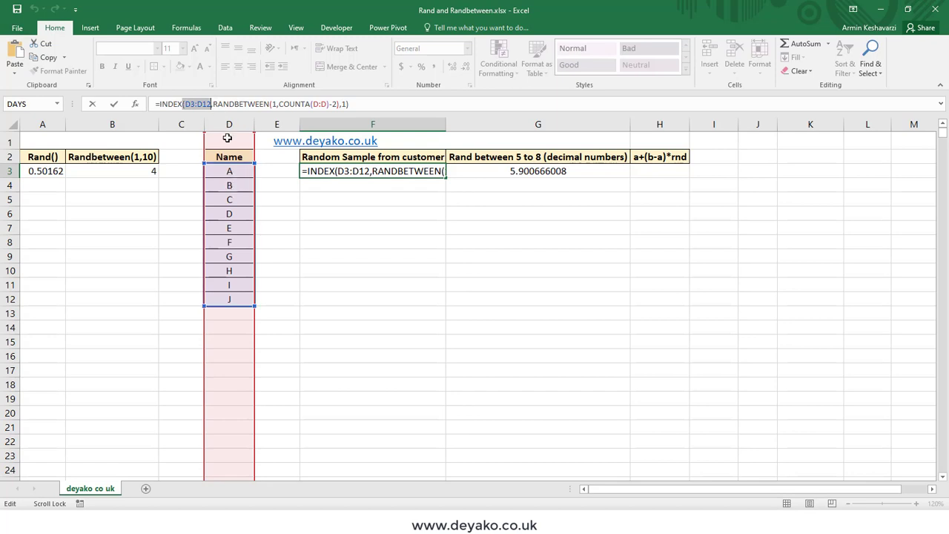
left_click_drag(213, 104, 338, 104)
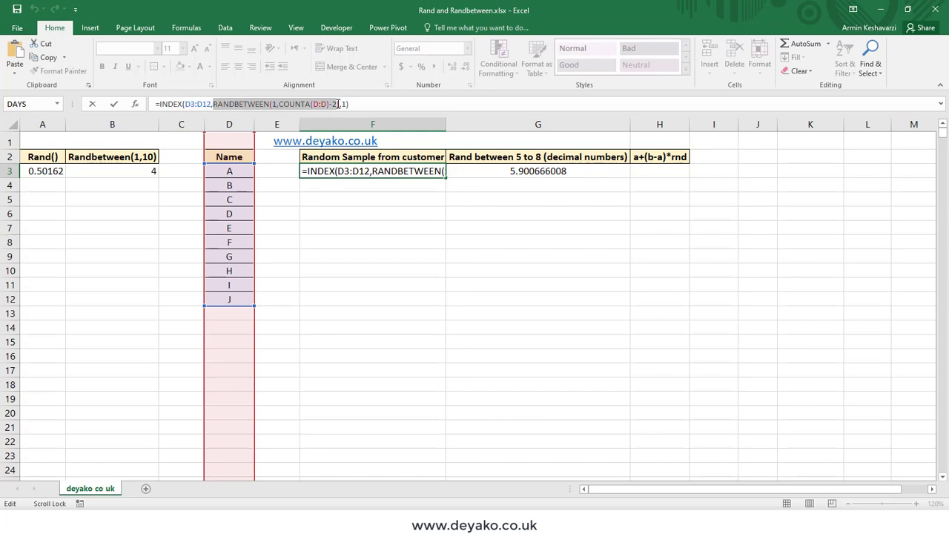
double_click(344, 104)
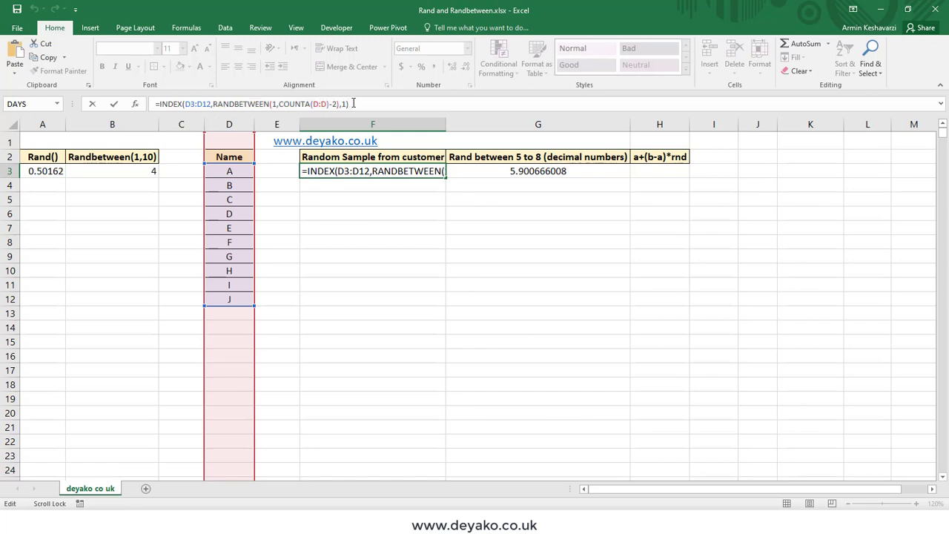
left_click(189, 103)
key("F4")
left_click(216, 104)
key("F4")
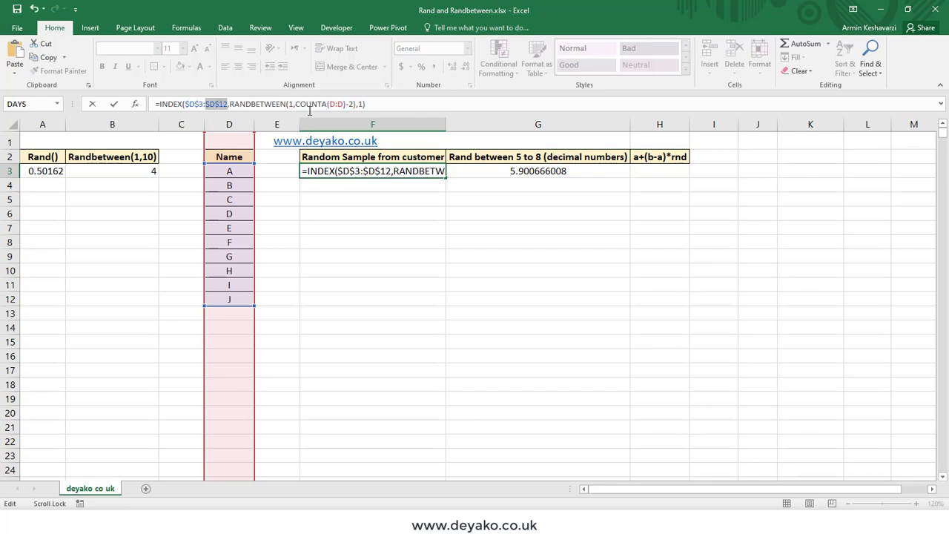
key("Return")
left_click(436, 173)
left_click_drag(446, 179, 433, 454)
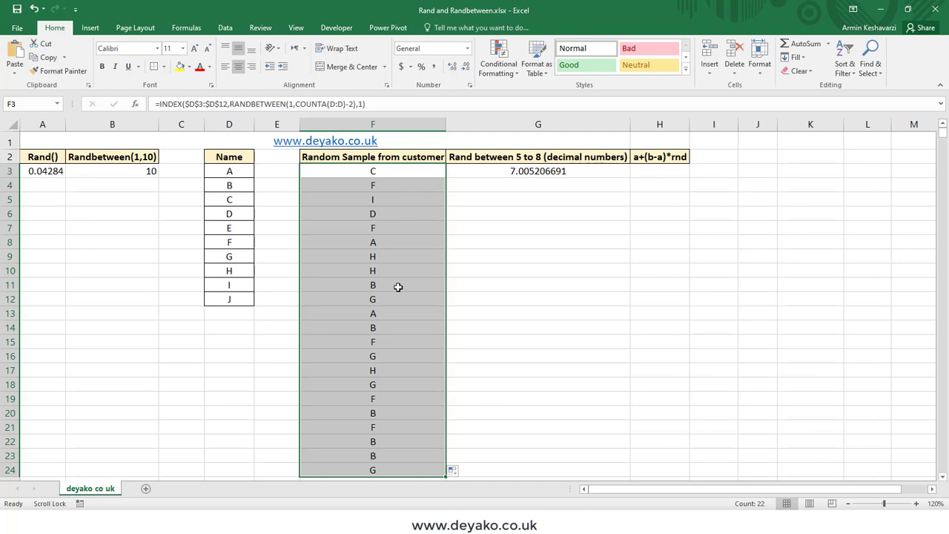
- Compare the customer names in D3:D12 with the random samples in column F, checking F4 and F7 for a repeated name
left_click(379, 176)
left_click_drag(239, 171, 216, 299)
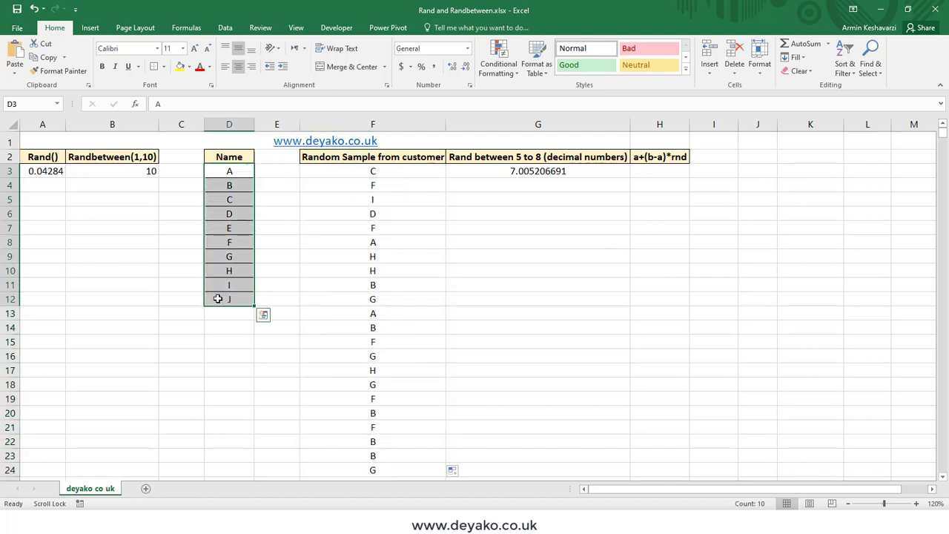
left_click(390, 190)
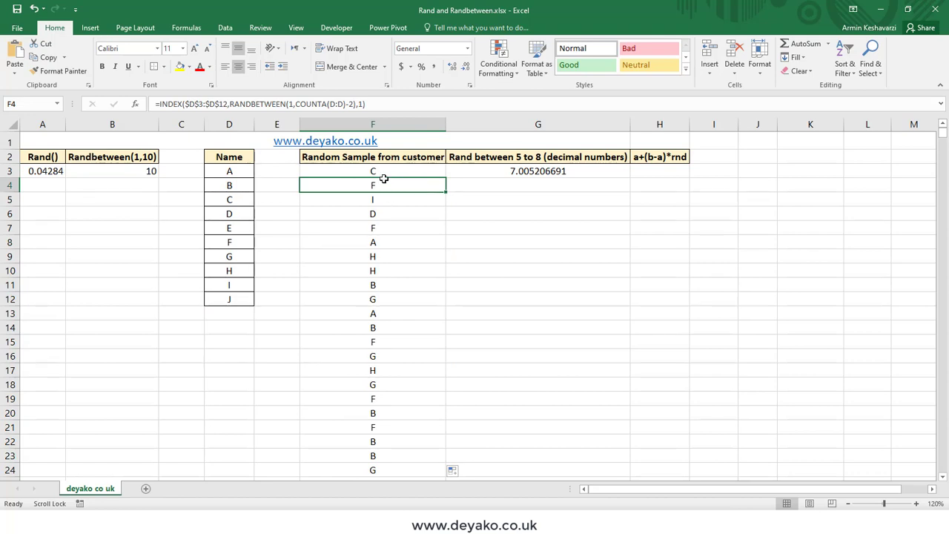
left_click_drag(241, 172, 224, 300)
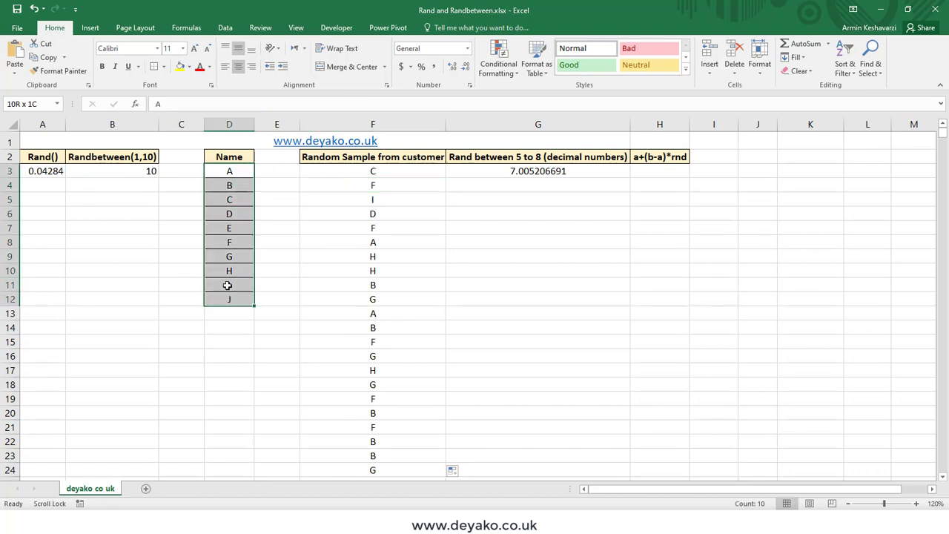
left_click(364, 186)
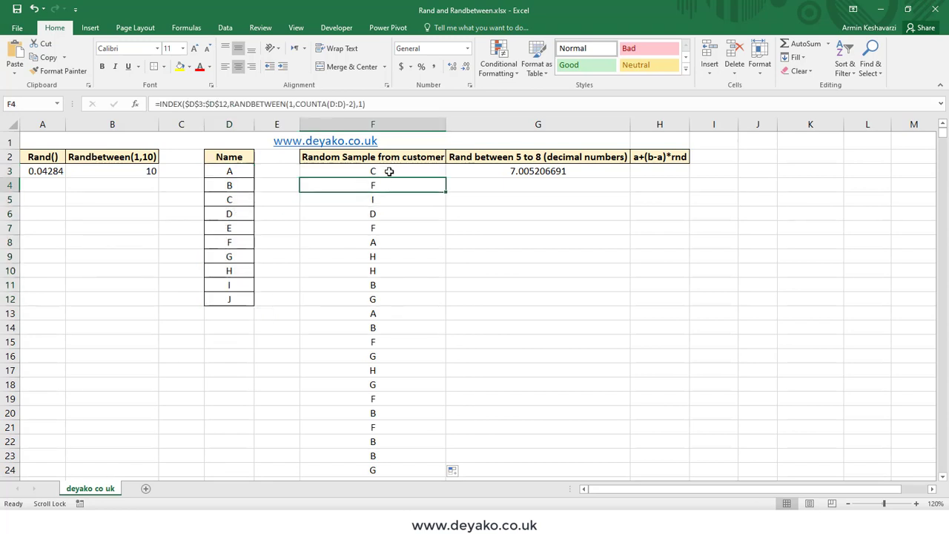
left_click(391, 226)
left_click(394, 189)
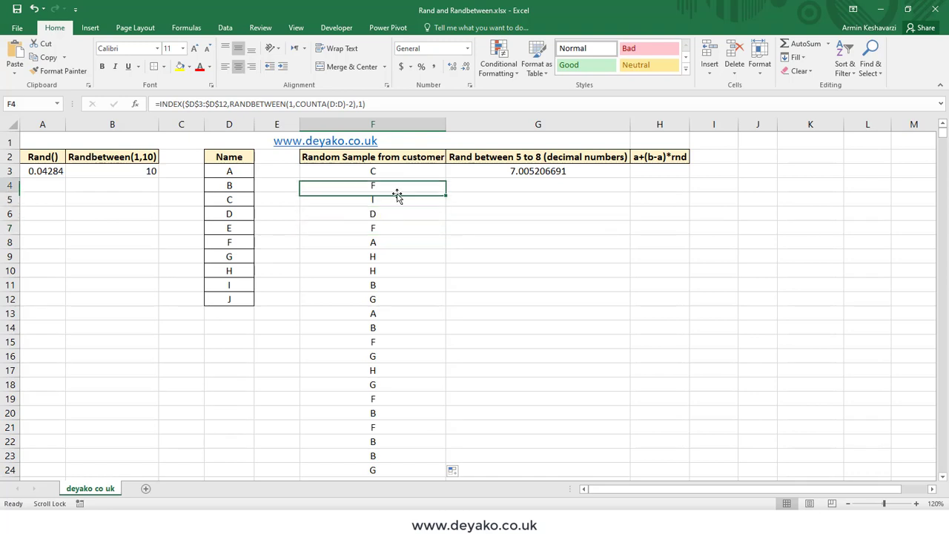
left_click(398, 227)
left_click(398, 184)
left_click(397, 225)
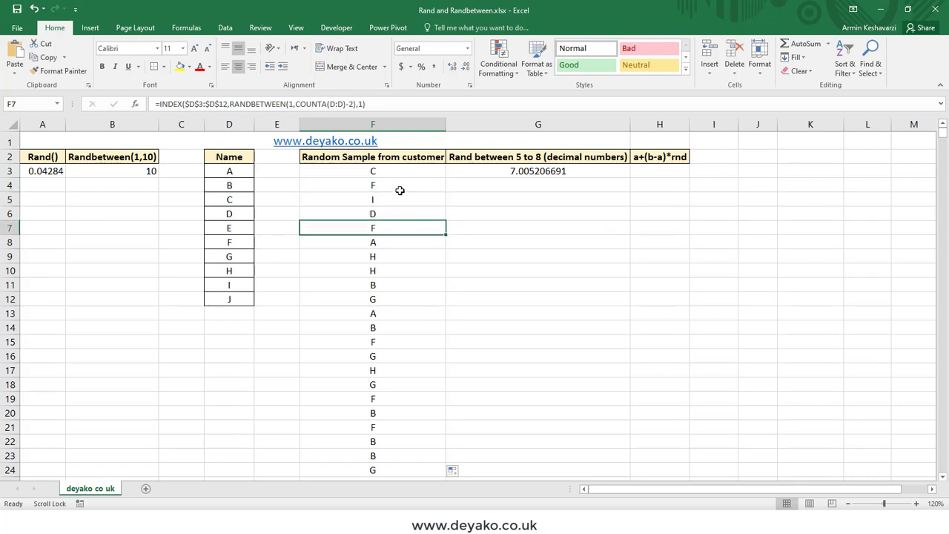
left_click(399, 185)
left_click(401, 223)
- Examine the workbook calculation and iterative calculation settings in the formula options, and leave them without changes
left_click(16, 28)
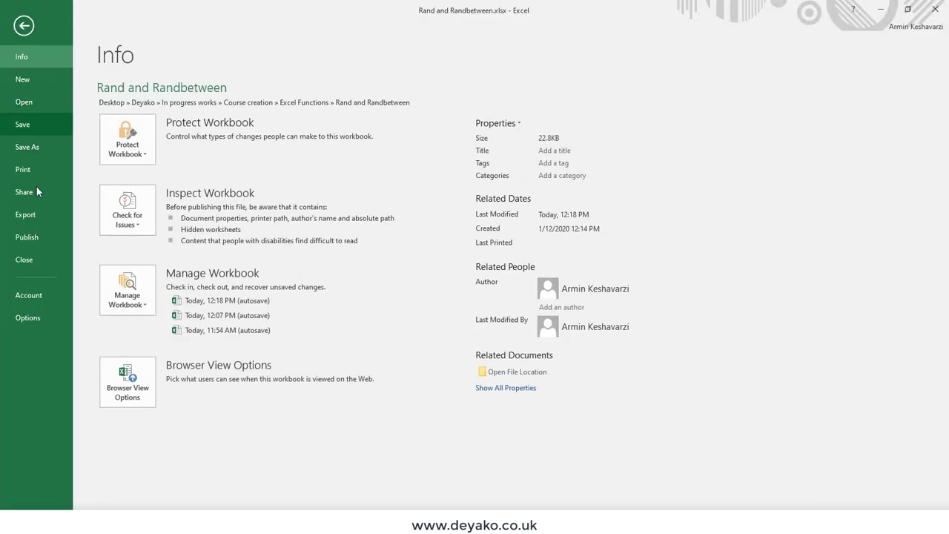
key("Escape")
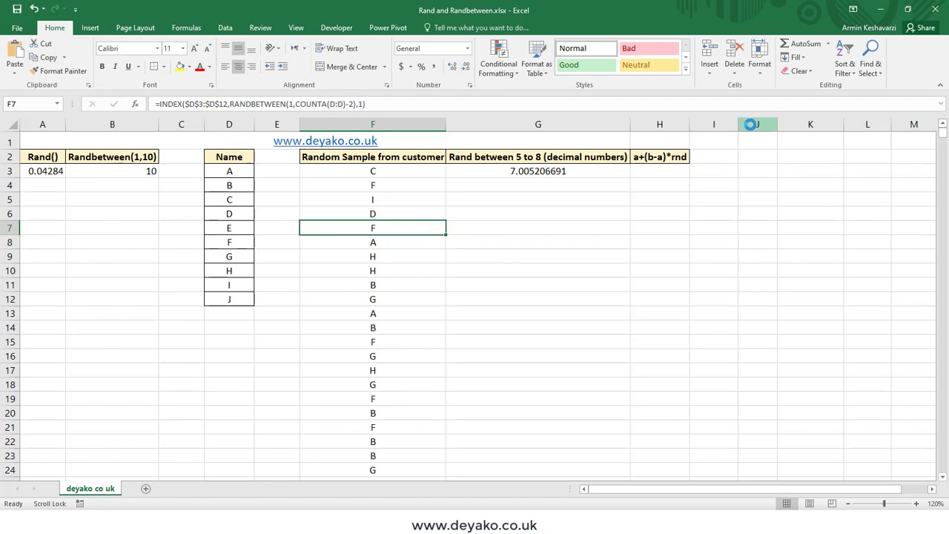
left_click(276, 100)
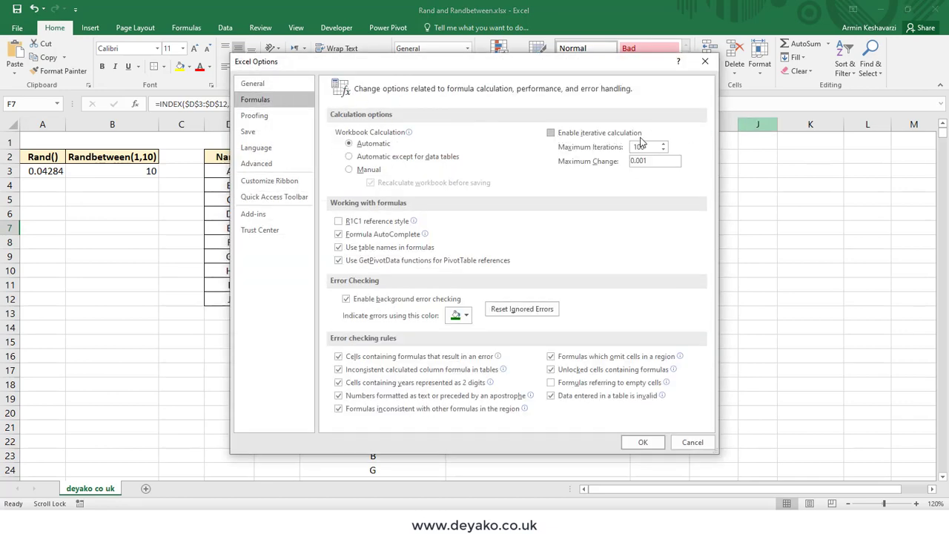
left_click(692, 442)
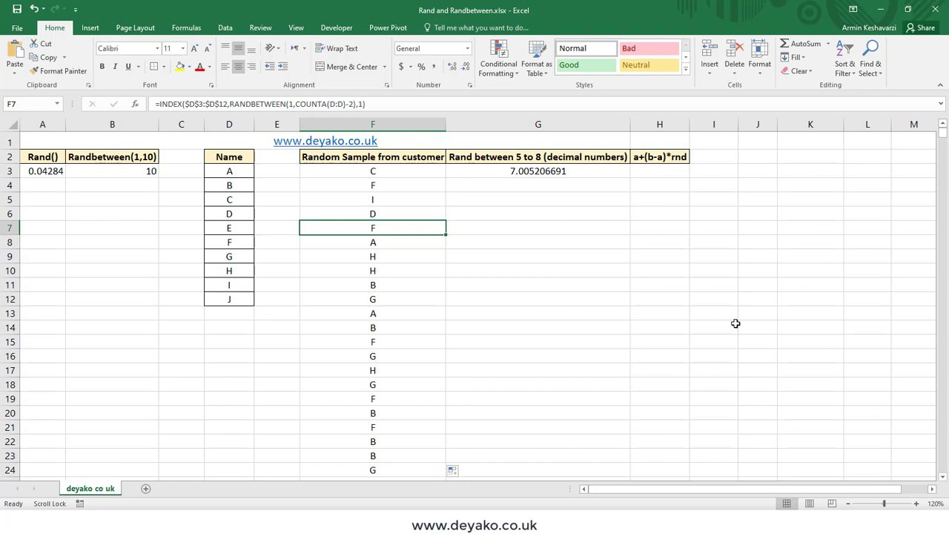
- Fill the RANDBETWEEN(1,10) formula from B3 down to B26
left_click(150, 172)
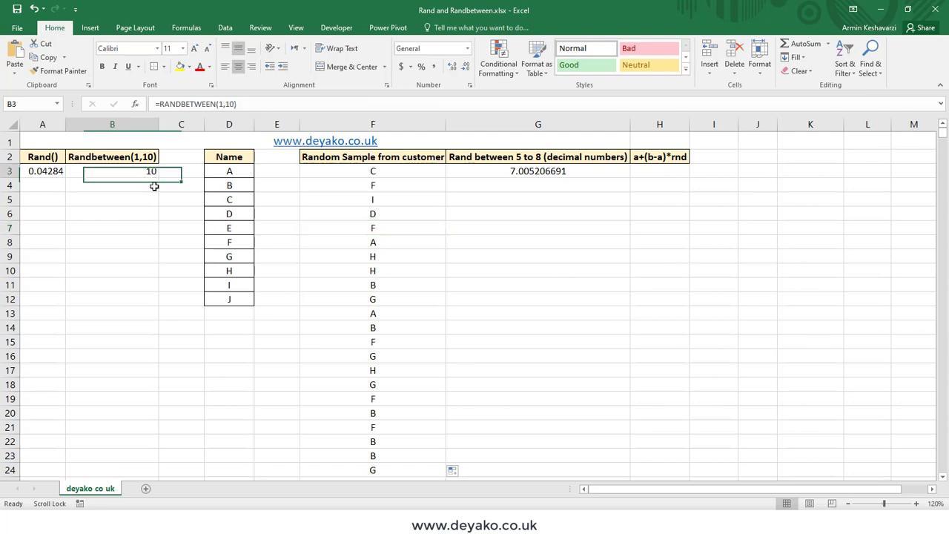
left_click_drag(158, 175, 158, 452)
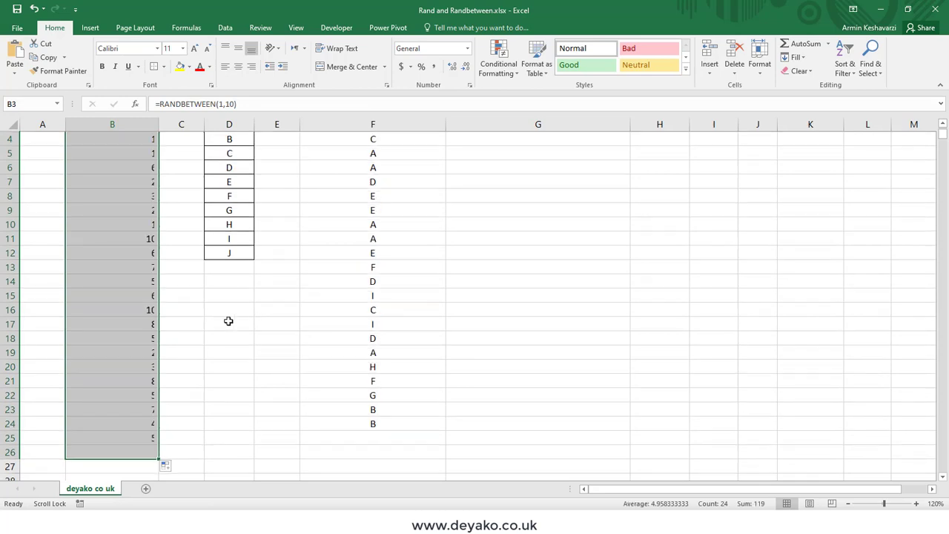
scroll(163, 321, "up", 1)
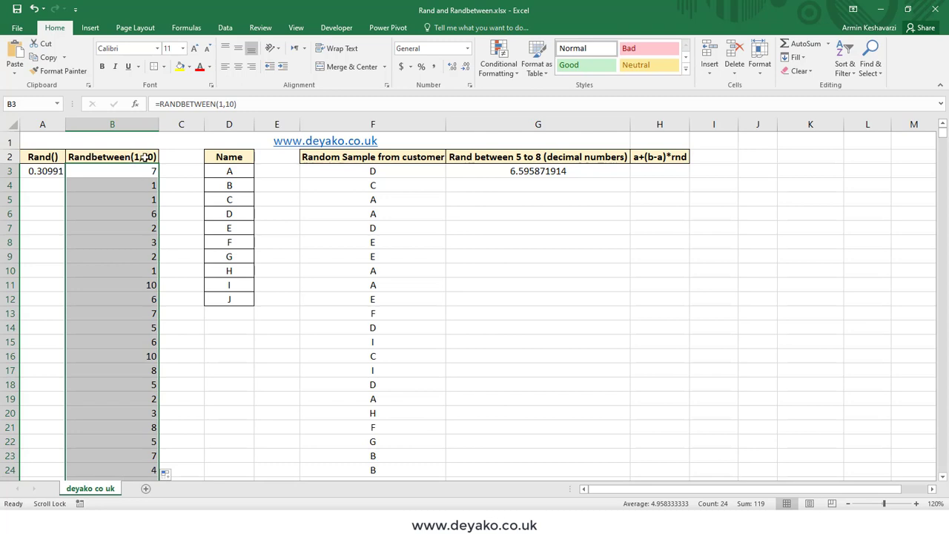
- Clear the RANDBETWEEN formulas from B4 to B26, keeping only the one in B3
left_click(148, 181)
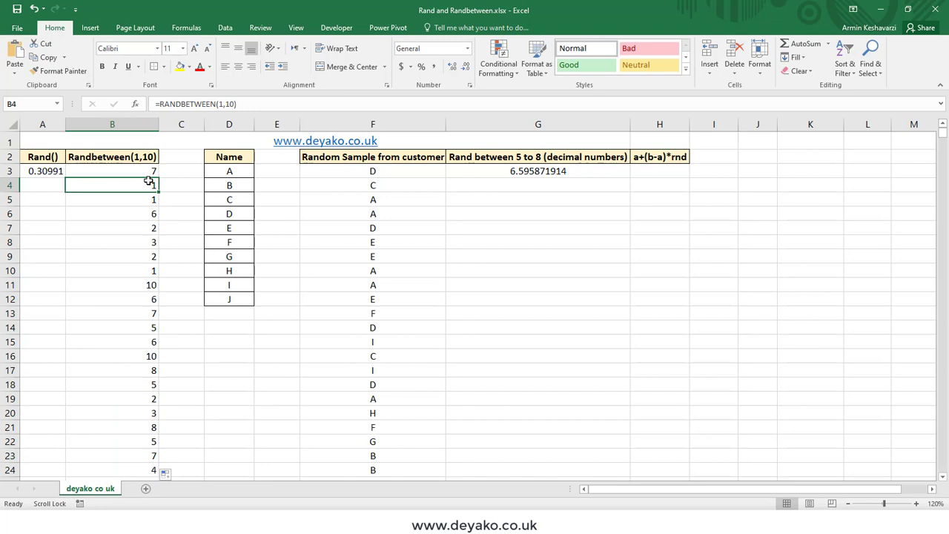
key("ctrl+shift+Down")
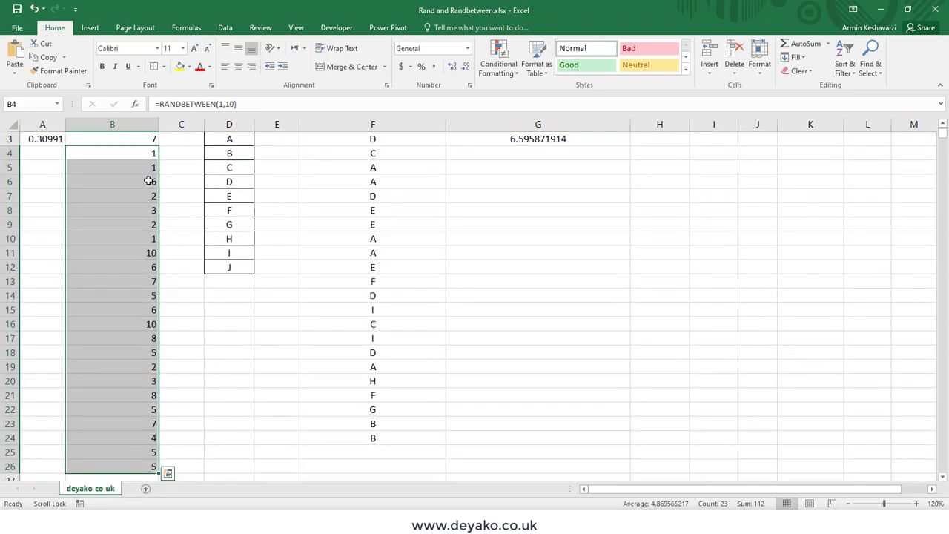
key("Delete")
scroll(151, 182, "up", 1)
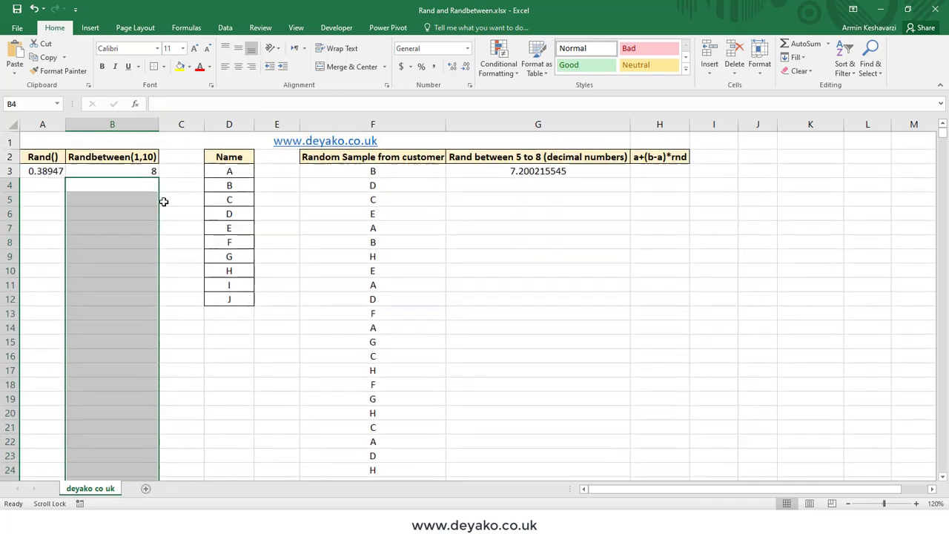
left_click(153, 170)
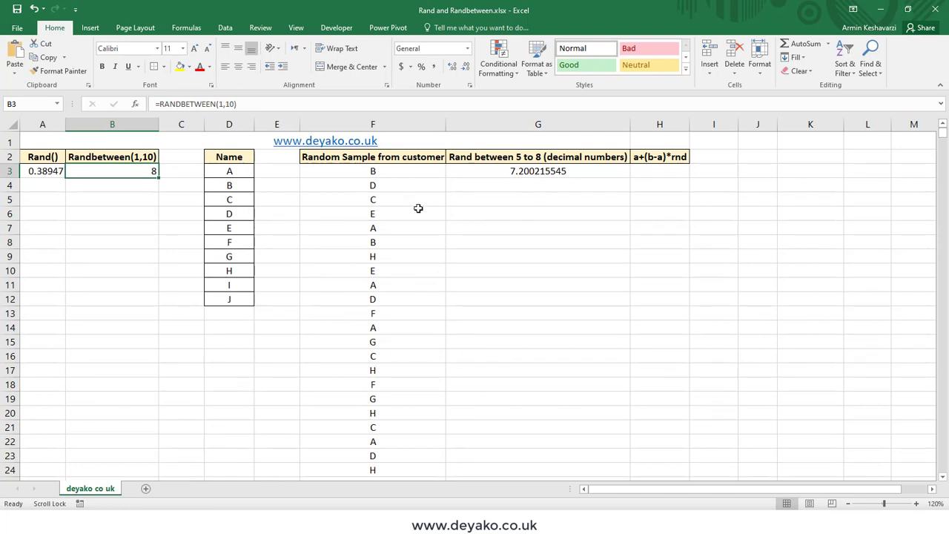
- Clear the random customer samples from F4 to F24, keeping only the INDEX formula in F3
left_click(398, 189)
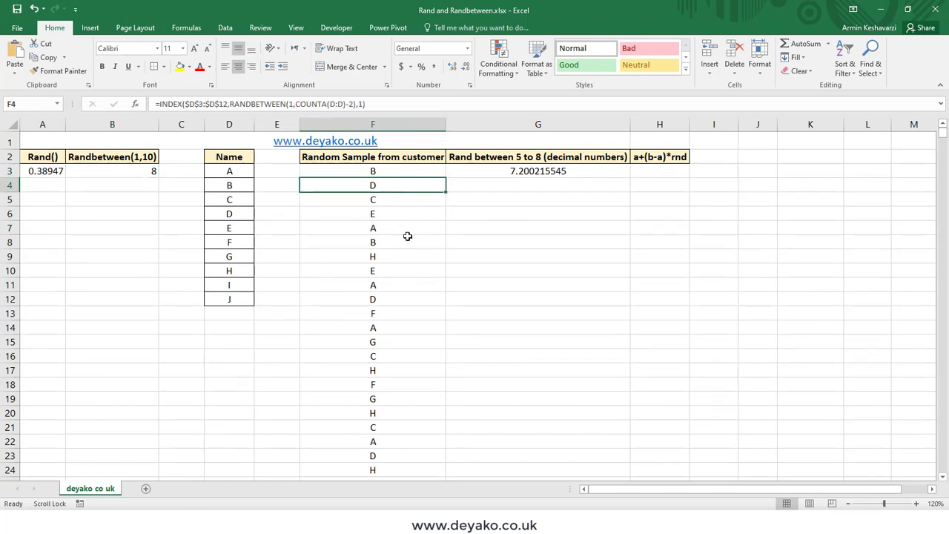
key("ctrl+shift+Down")
key("Delete")
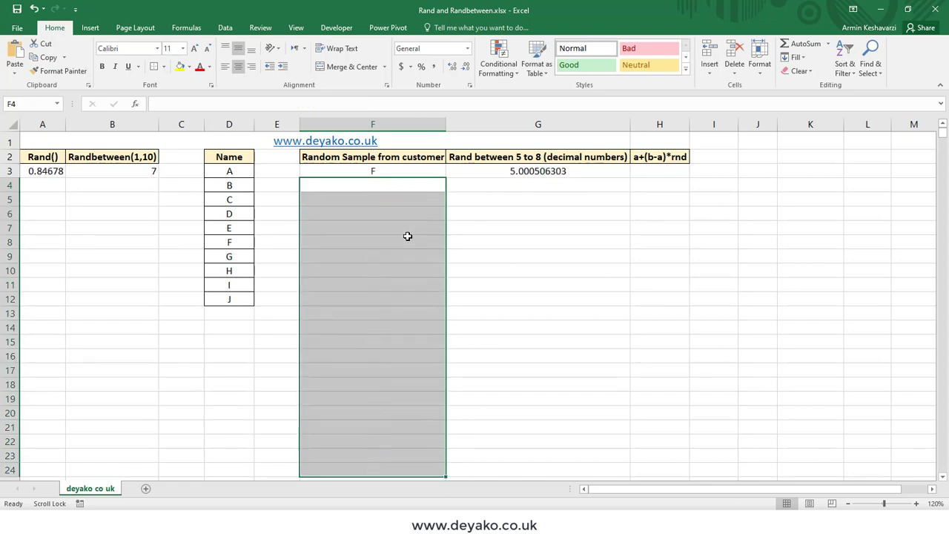
left_click(393, 170)
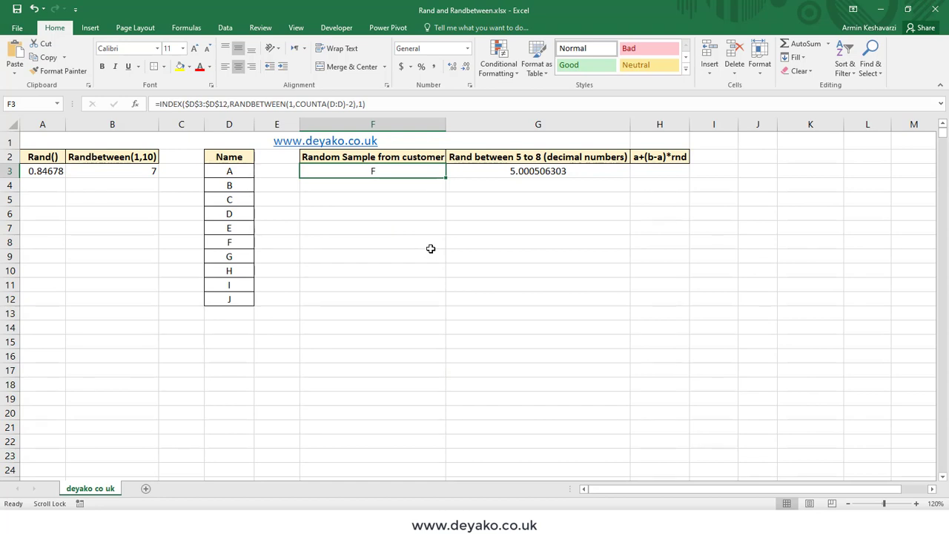
- Compare the RAND formula in A3 with the formula for decimals between 5 and 8 in G3
left_click(62, 178)
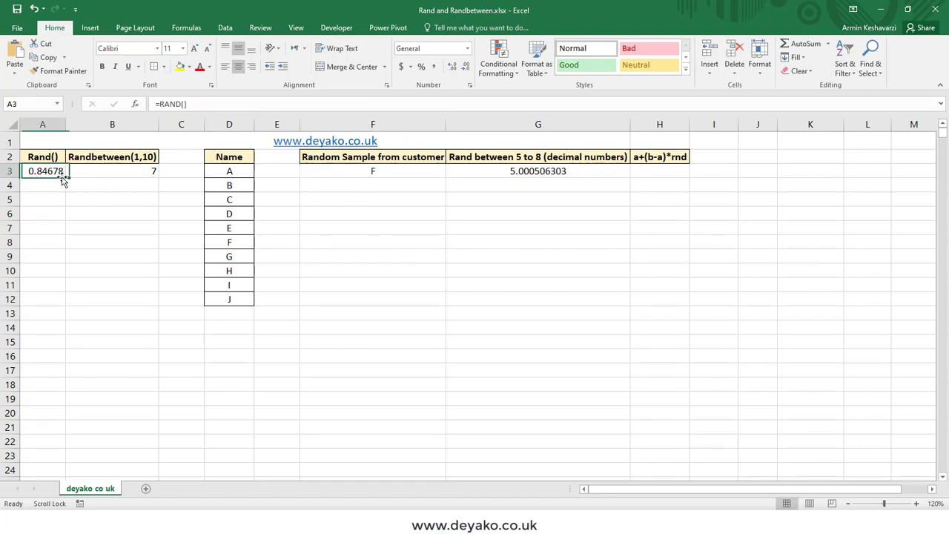
left_click(532, 170)
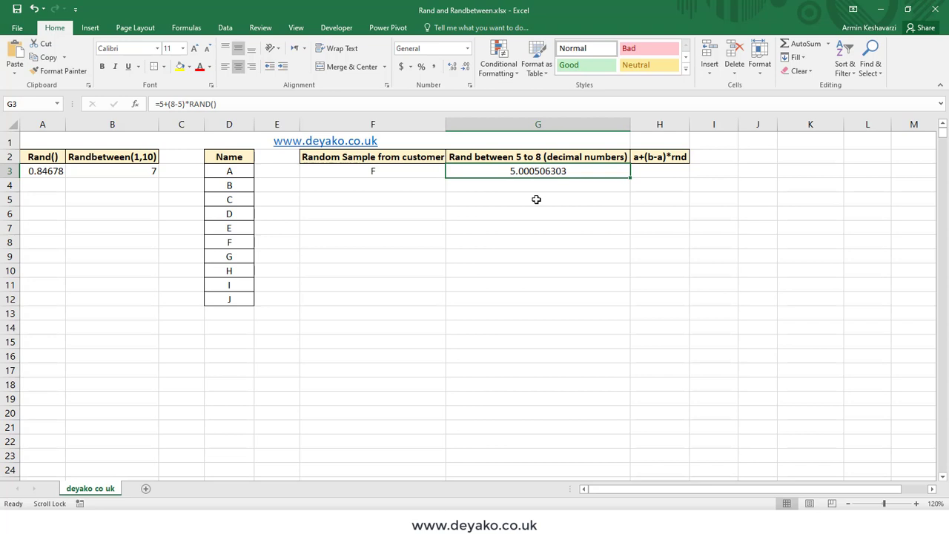
left_click(40, 170)
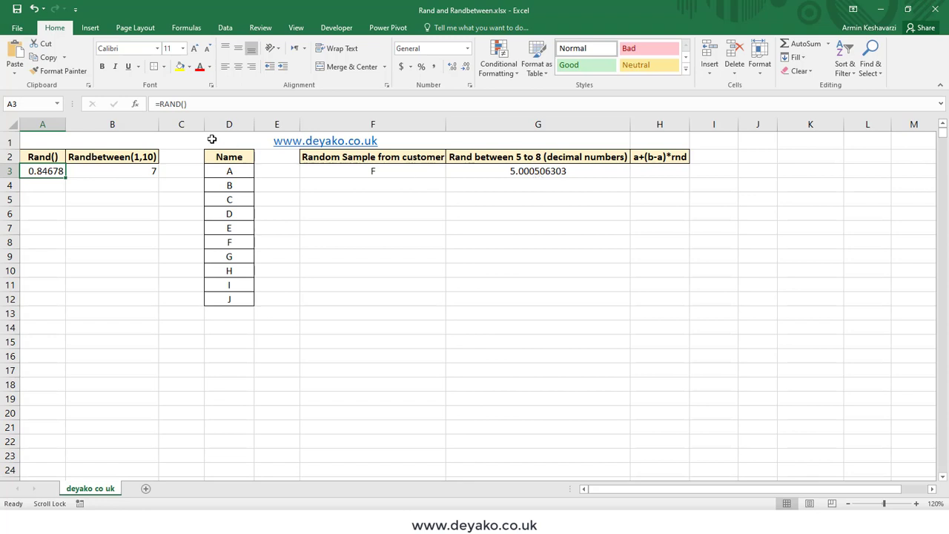
- Centre the RANDBETWEEN result in B3 both horizontally and vertically
left_click(149, 178)
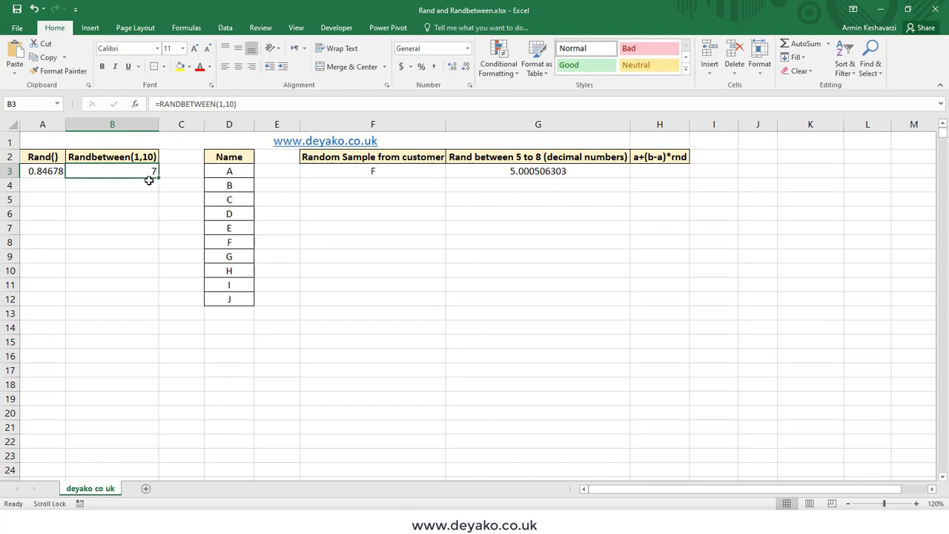
left_click(238, 66)
left_click(238, 48)
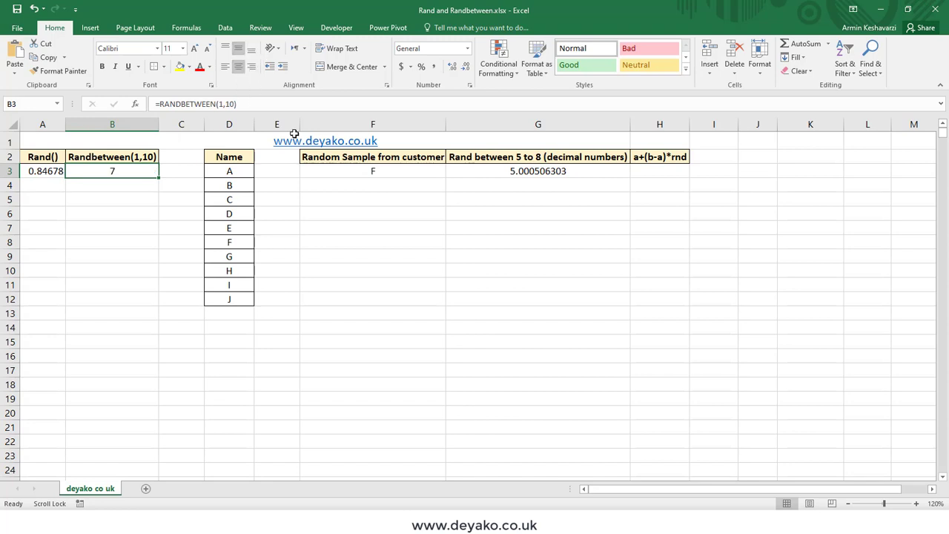
- Following the a+(b-a)*rnd pattern in H2, enter =5+(8-5)*RAND() in G4 for random decimals between 5 and 8
left_click(514, 171)
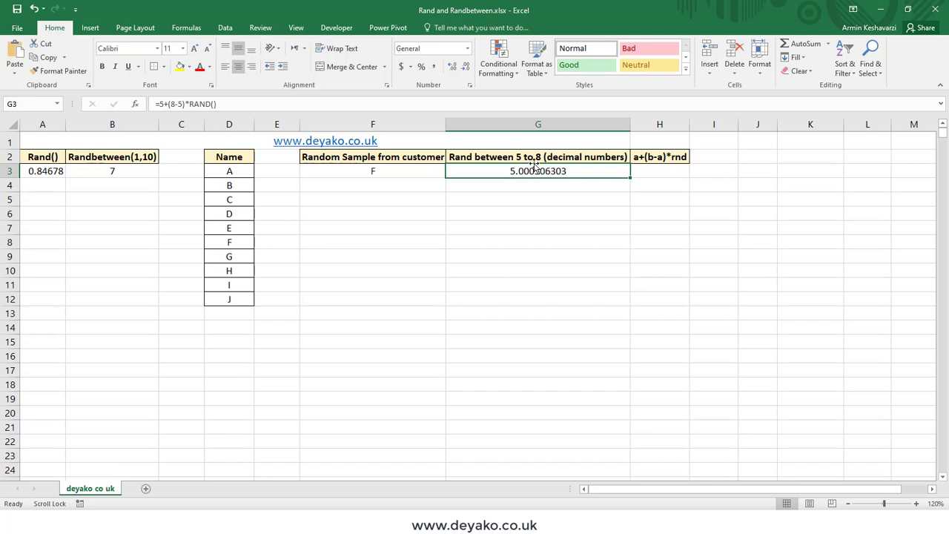
left_click(658, 157)
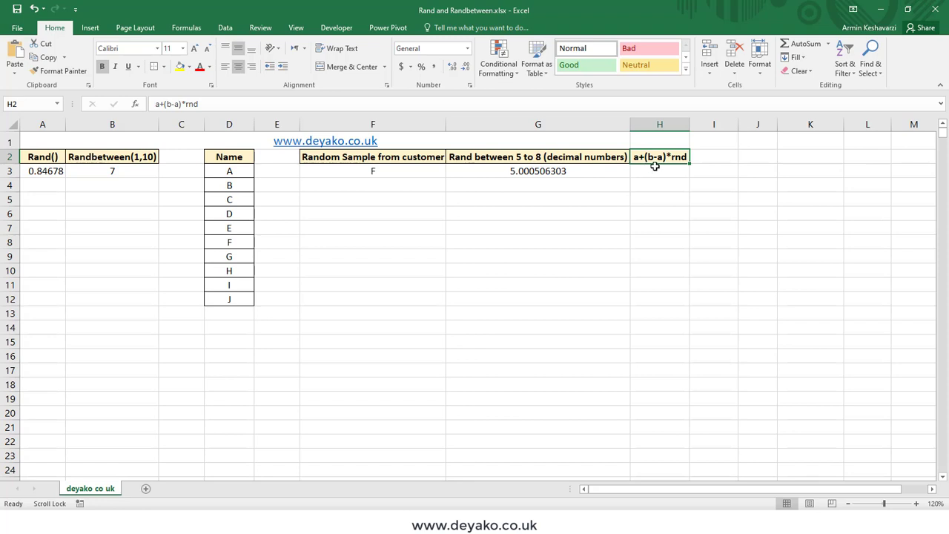
left_click(534, 184)
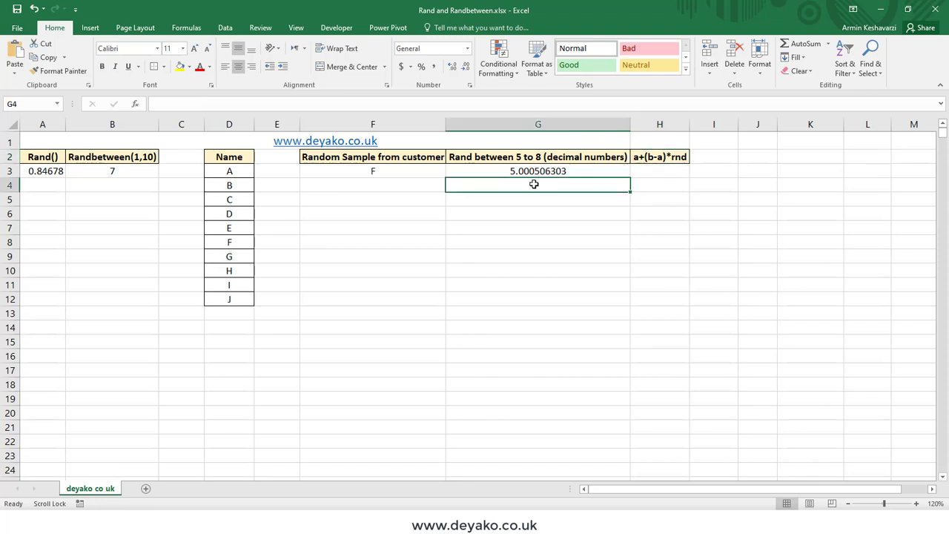
type("=")
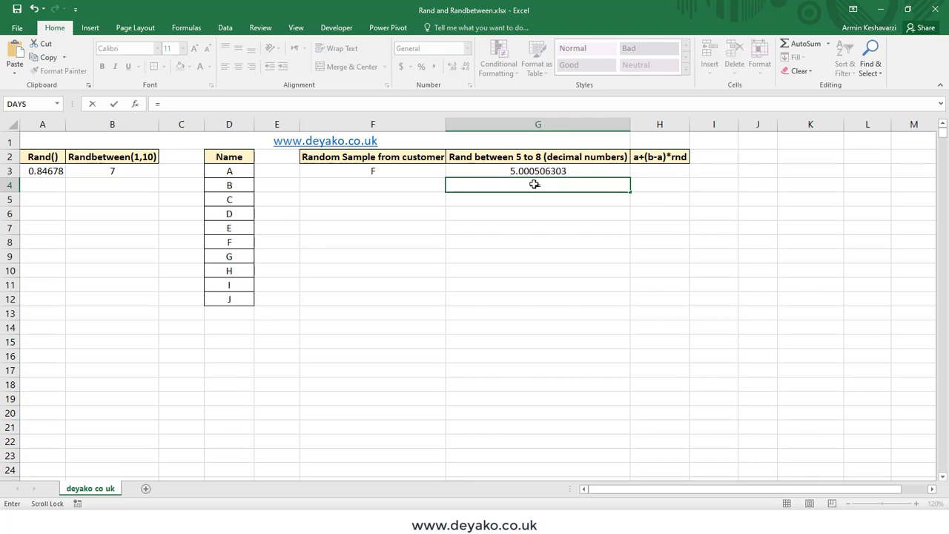
type("5+(8-5)*rand")
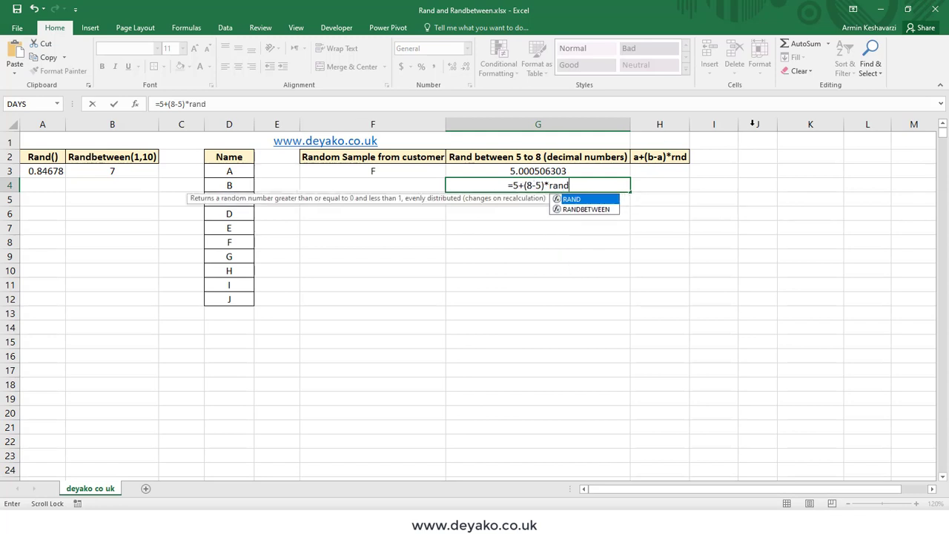
double_click(569, 200)
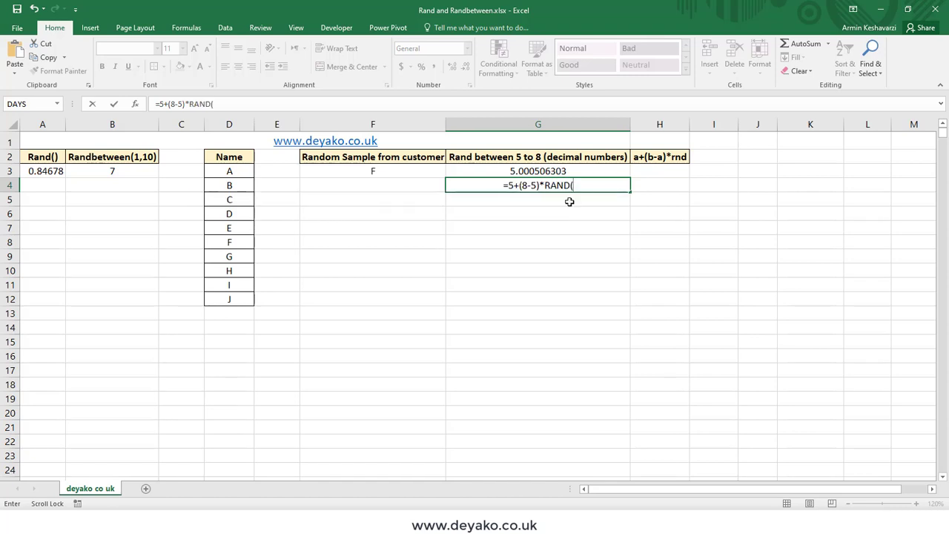
type(")")
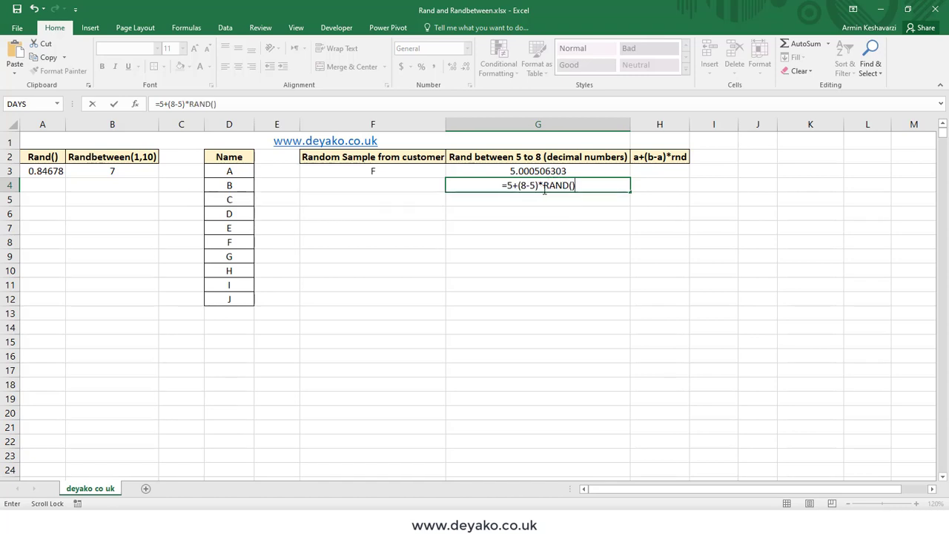
key("Return")
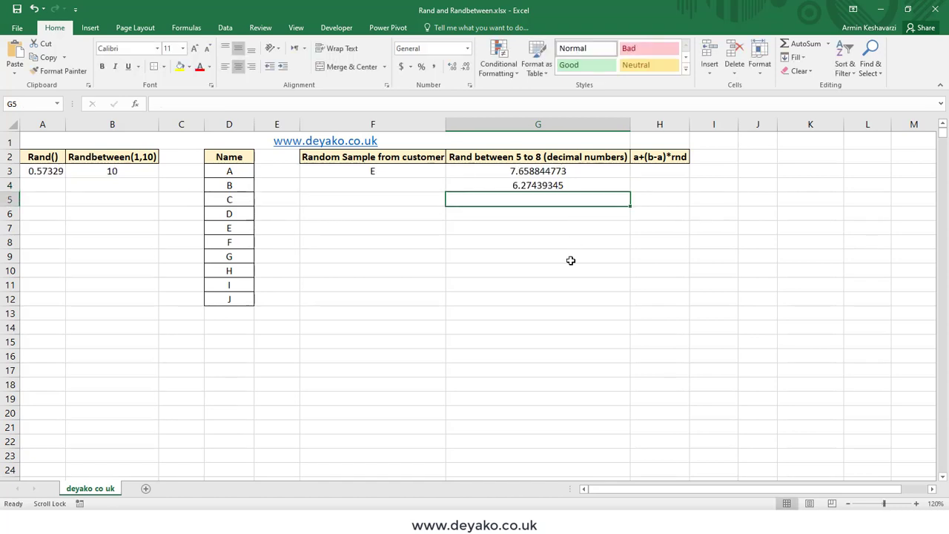
- Fill the G4 formula down to G21 and clear the contents of G4:G21
left_click(561, 184)
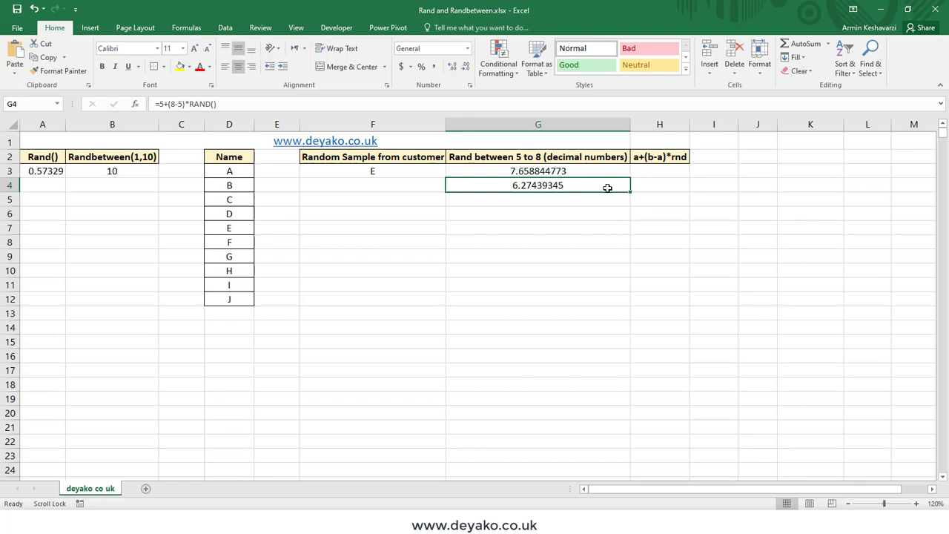
left_click_drag(630, 191, 625, 437)
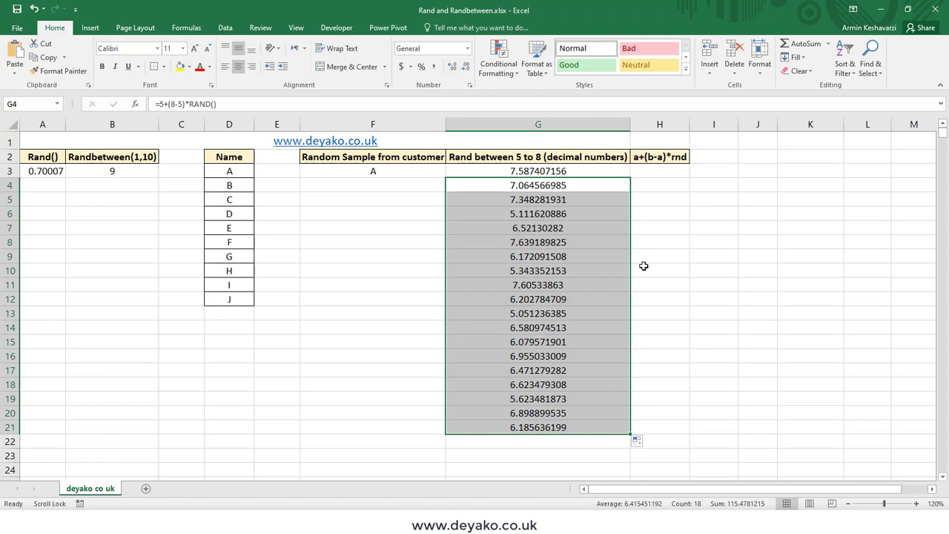
key("Delete")
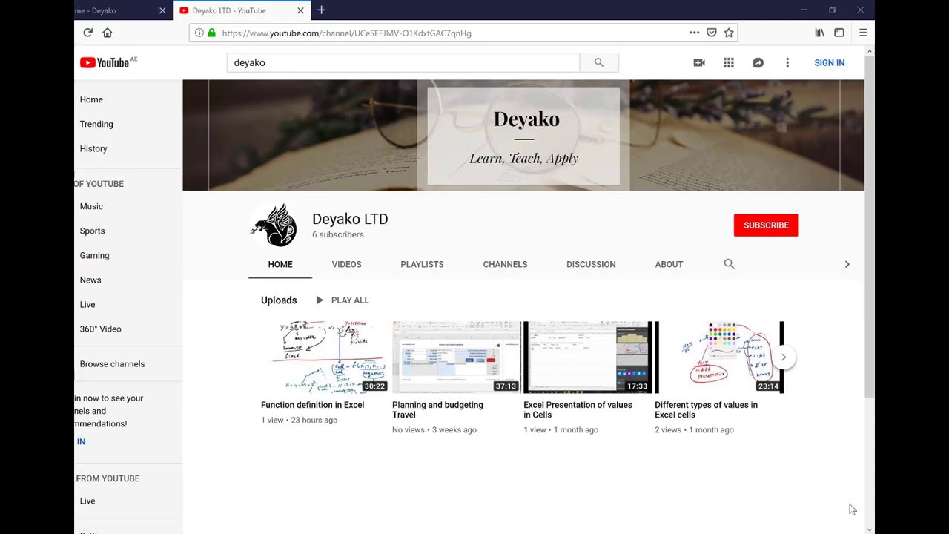
- Switch to the Deyako website in the browser and look through its shop categories and new products
key("ctrl+Tab")
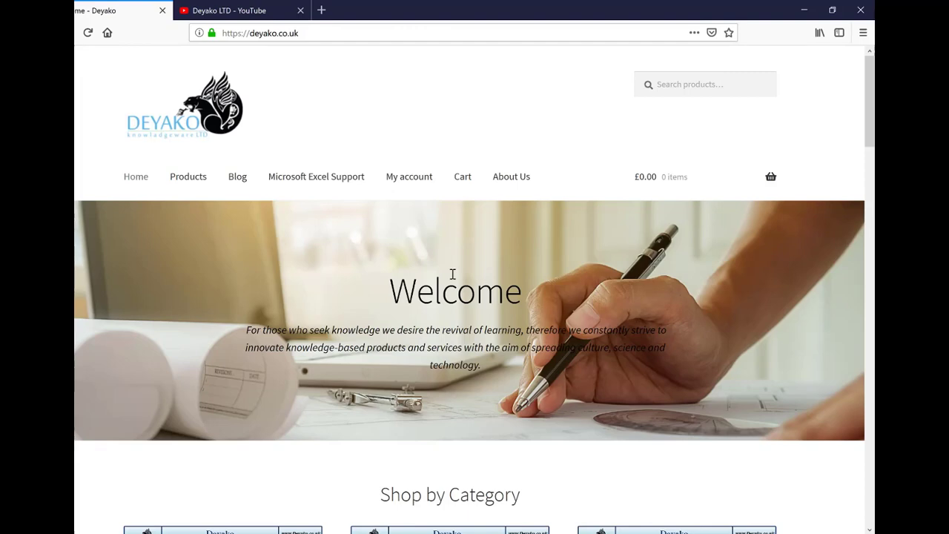
scroll(452, 274, "down", 10)
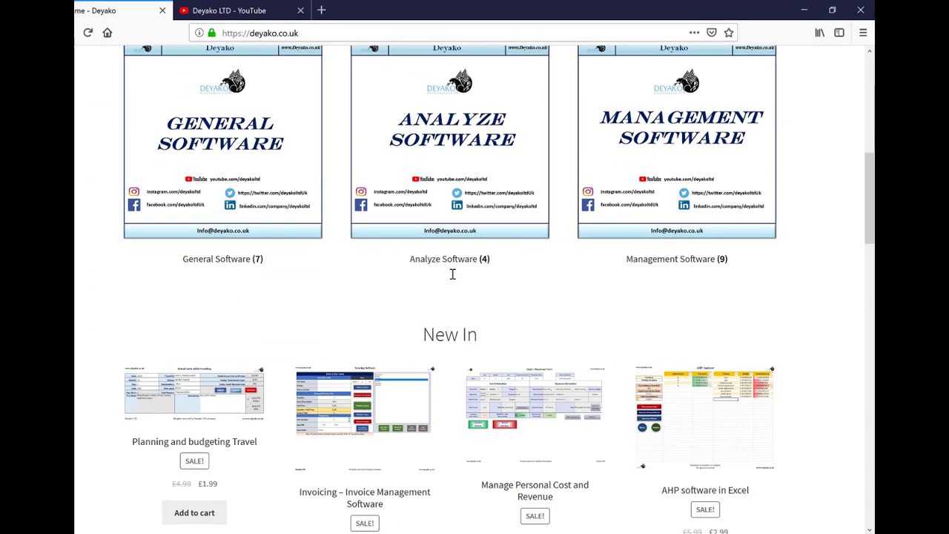